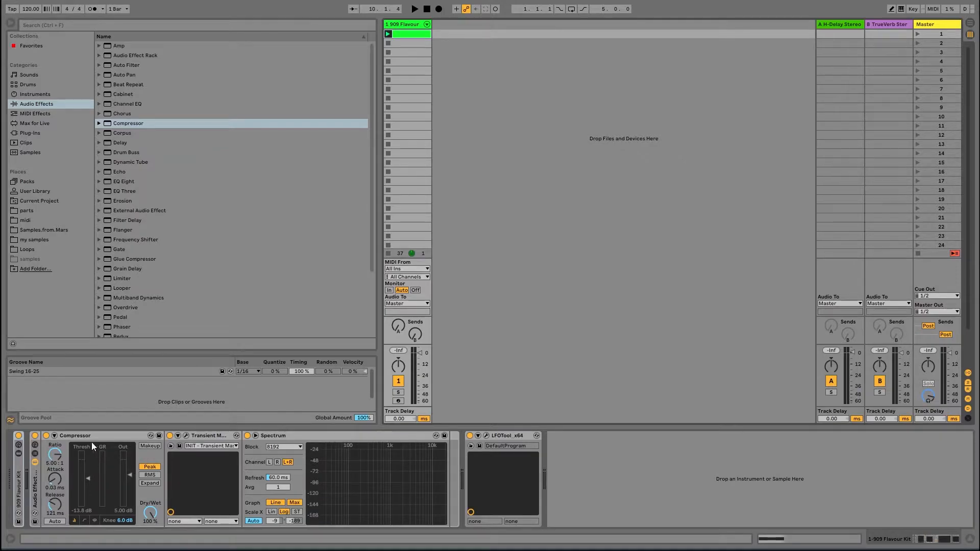
Insert an EQ Eight between Transient Master and Spectrum in the 909 Flavour track's effect rack
click(201, 436)
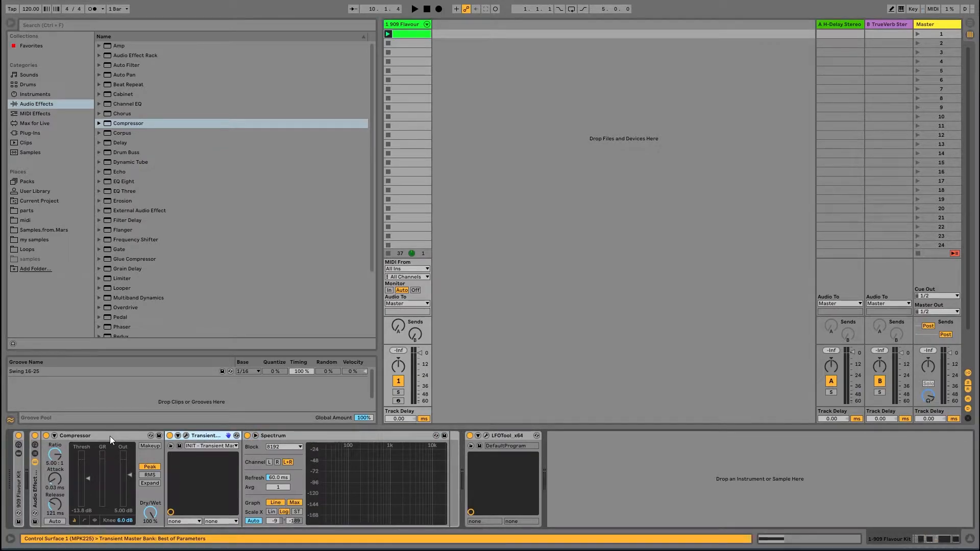
click(110, 436)
click(305, 436)
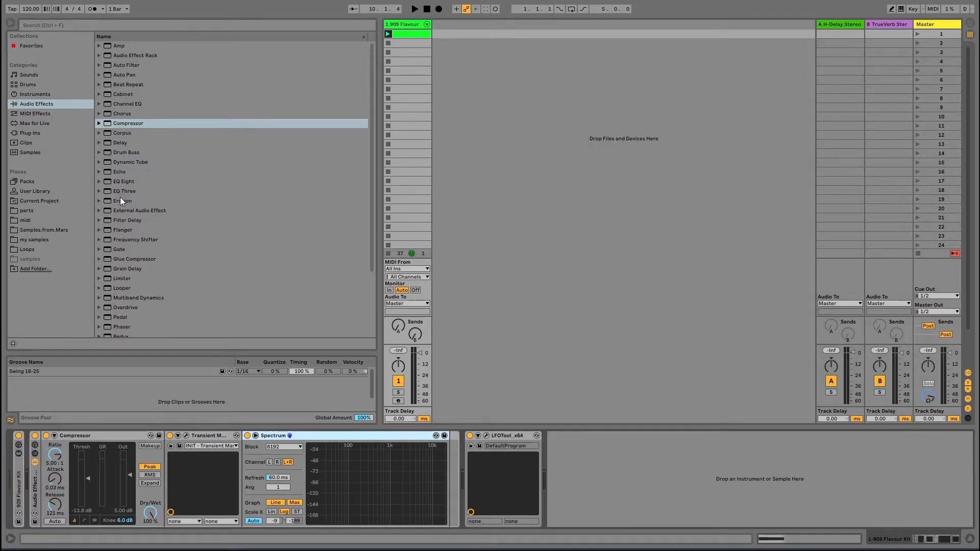
drag(120, 182, 241, 476)
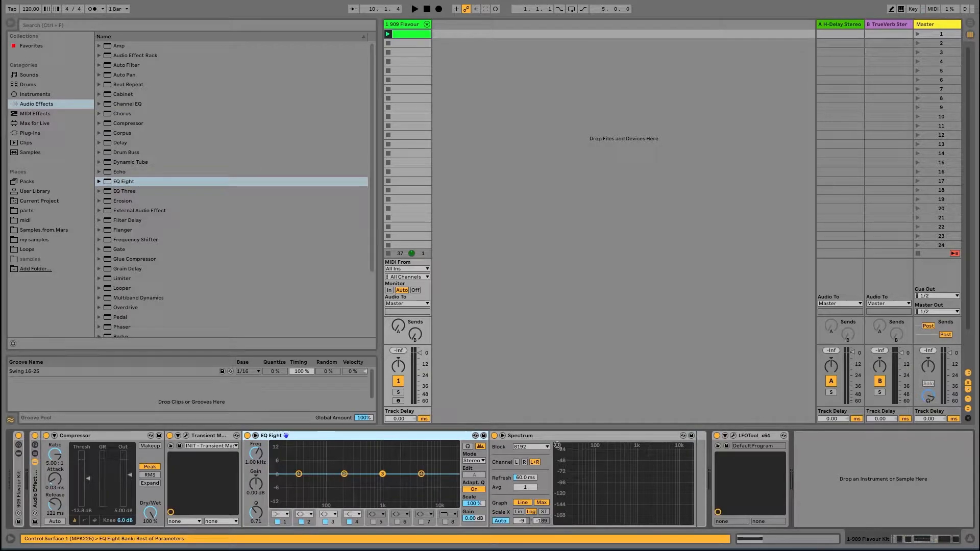
click(601, 433)
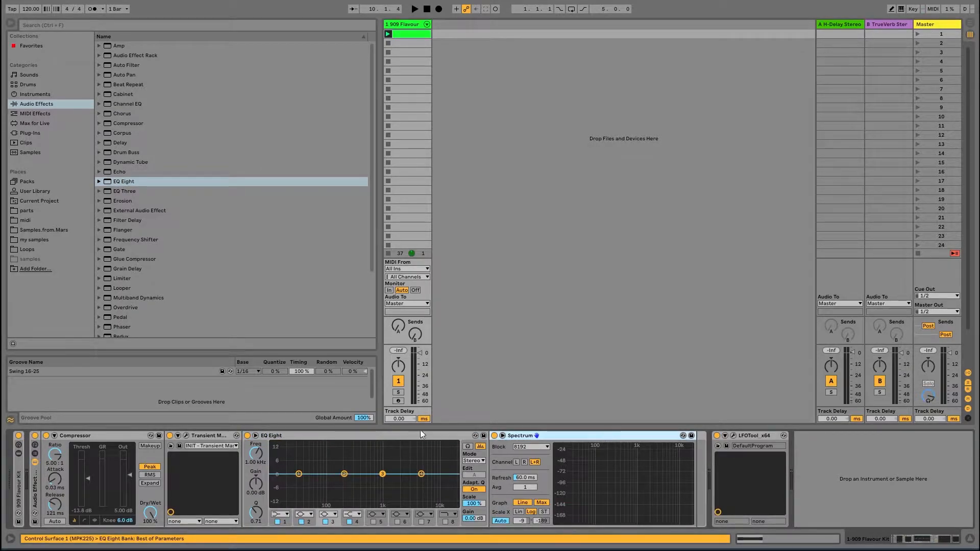
click(380, 438)
click(614, 437)
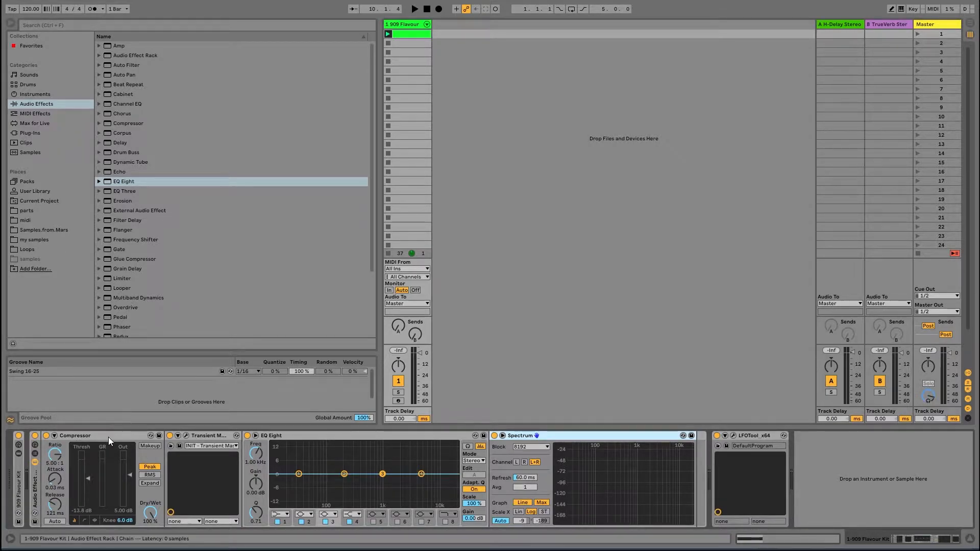
click(303, 437)
click(572, 434)
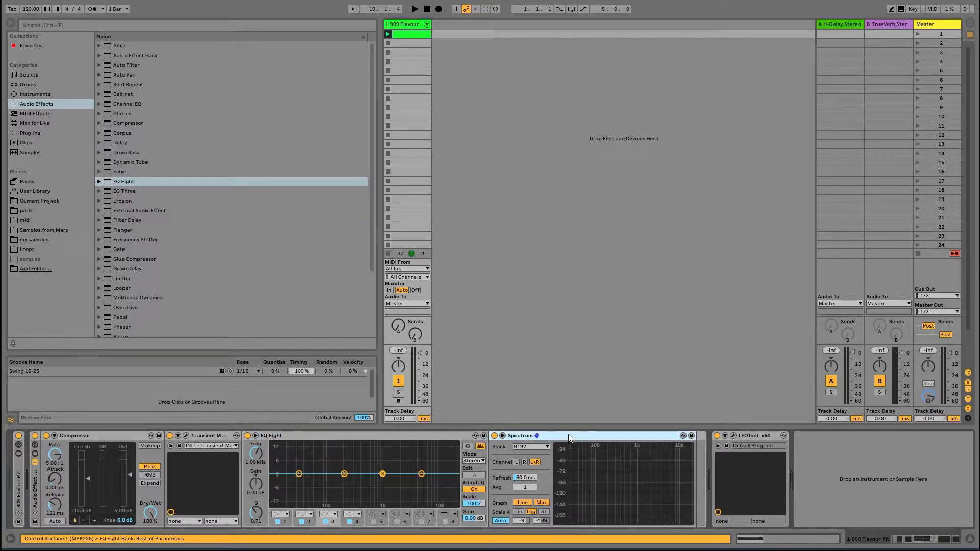
Move LFOTool between EQ Eight and Spectrum and open its plug-in window
click(785, 443)
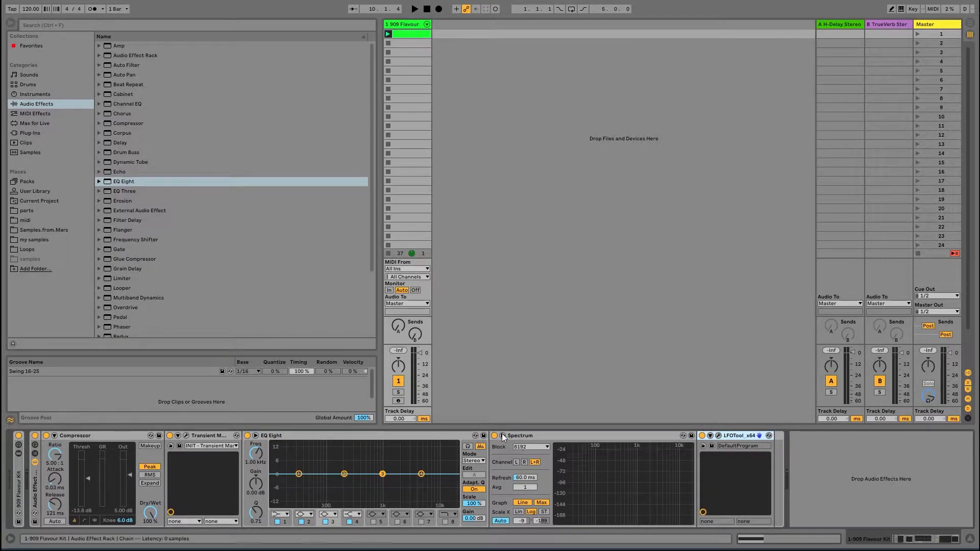
drag(739, 435, 508, 462)
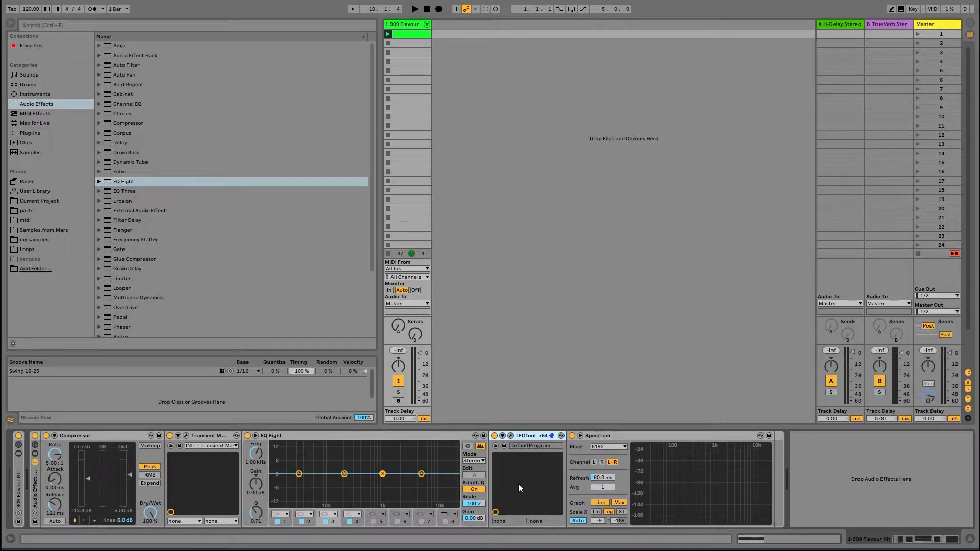
click(511, 436)
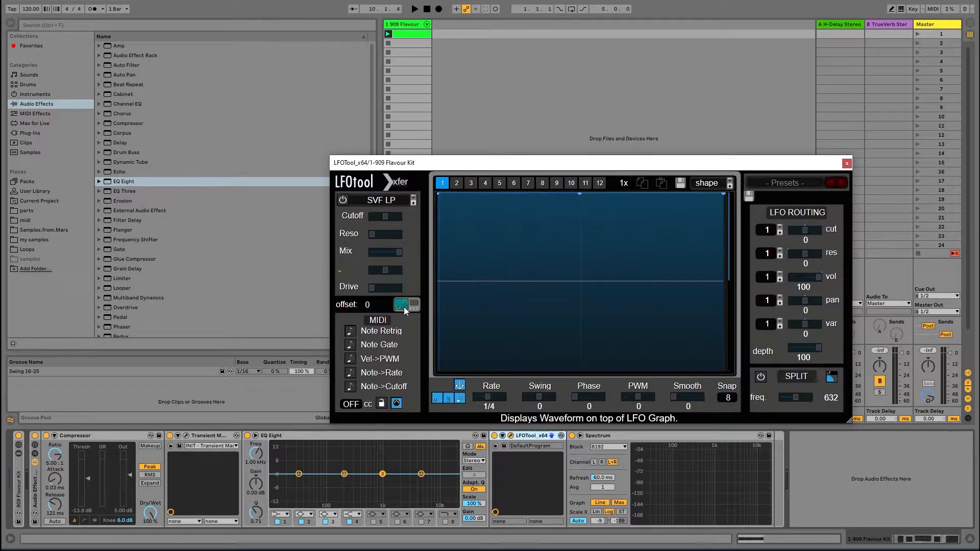
Play the 909 Flavour clip with LFOTool's waveform in view, then mute the track
click(388, 34)
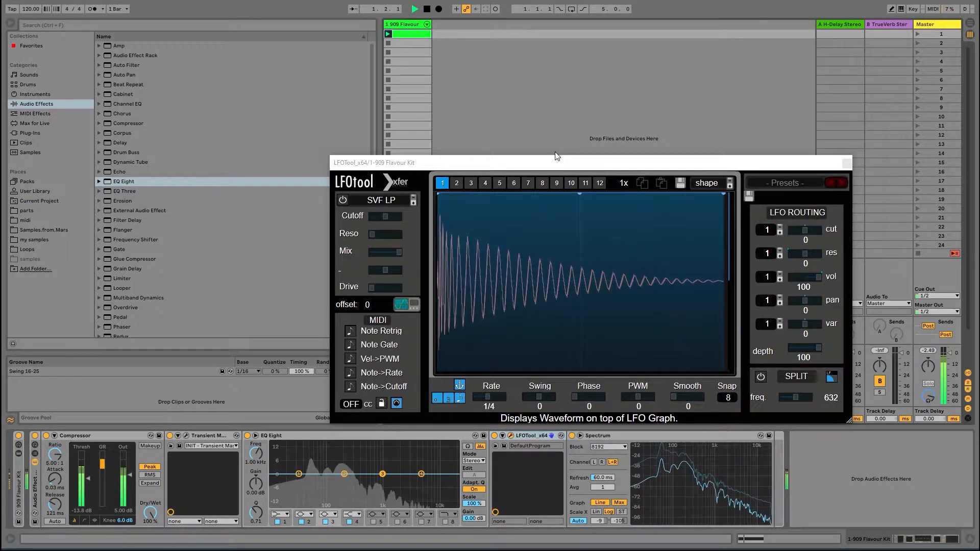
drag(554, 158, 672, 121)
click(398, 380)
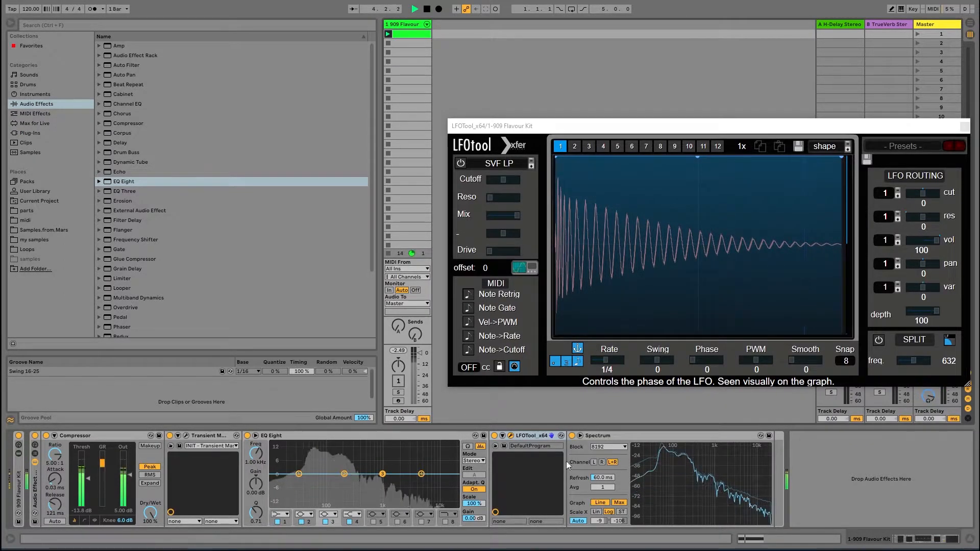
Expand Spectrum into its large display and clear the view by closing LFOTool's window and hiding the browser
click(581, 436)
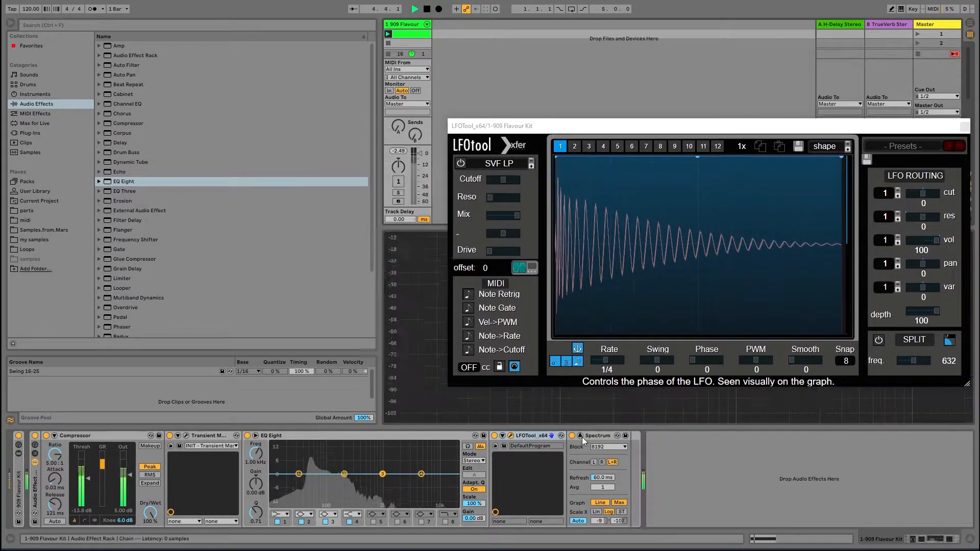
click(964, 127)
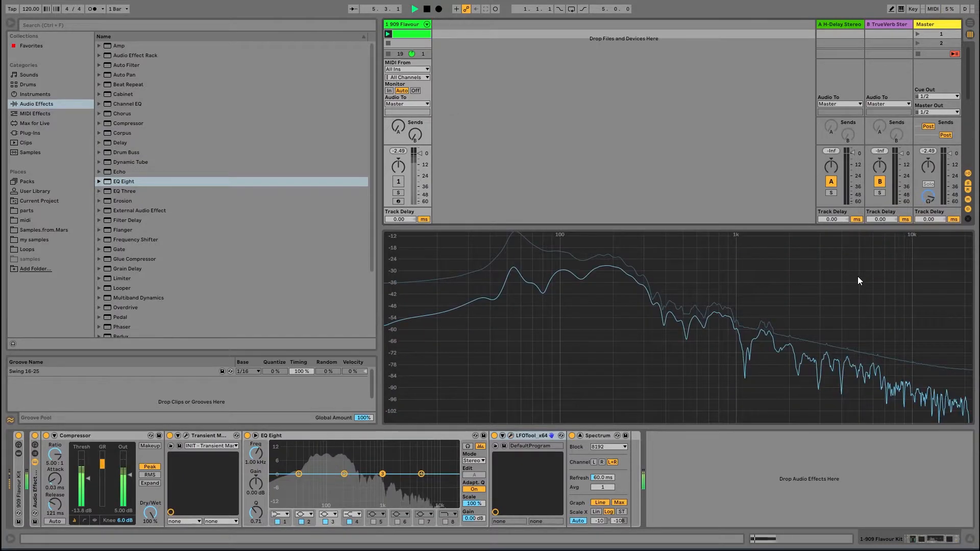
click(12, 22)
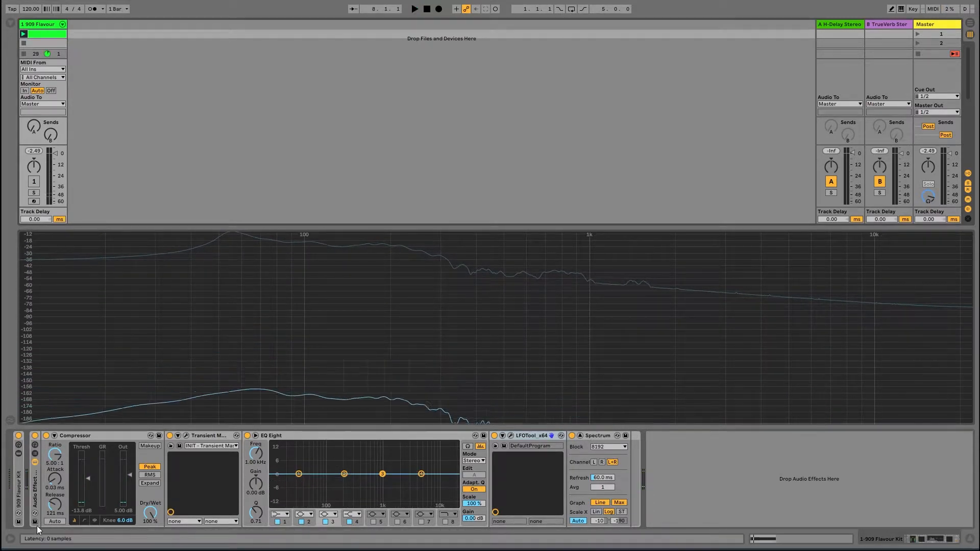
Save the effect rack as a User Library preset under the suggested name, with the browser shown
key(ctrl+alt+b)
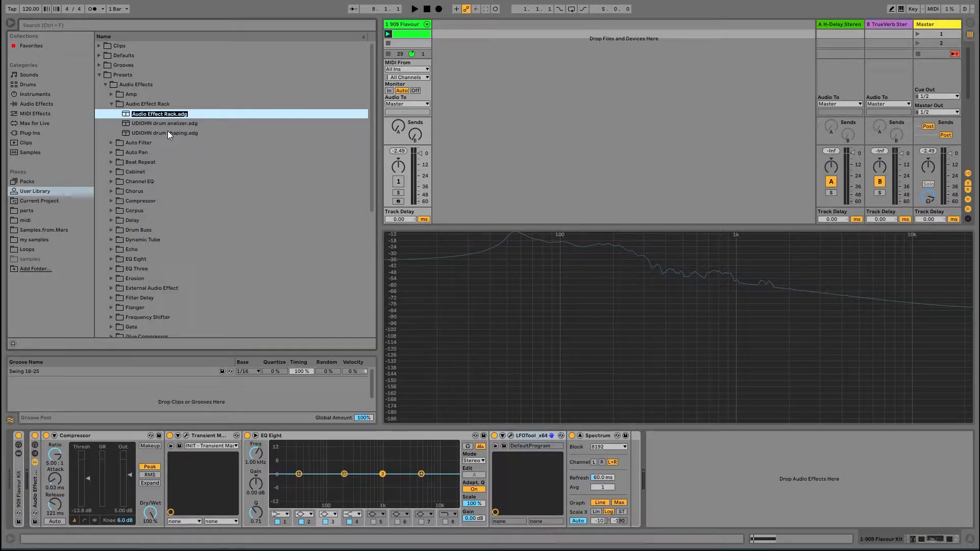
key(Return)
Rename the preset "UDIOHN drum shaping" as "UDIOHN kick drum processing"
right_click(167, 133)
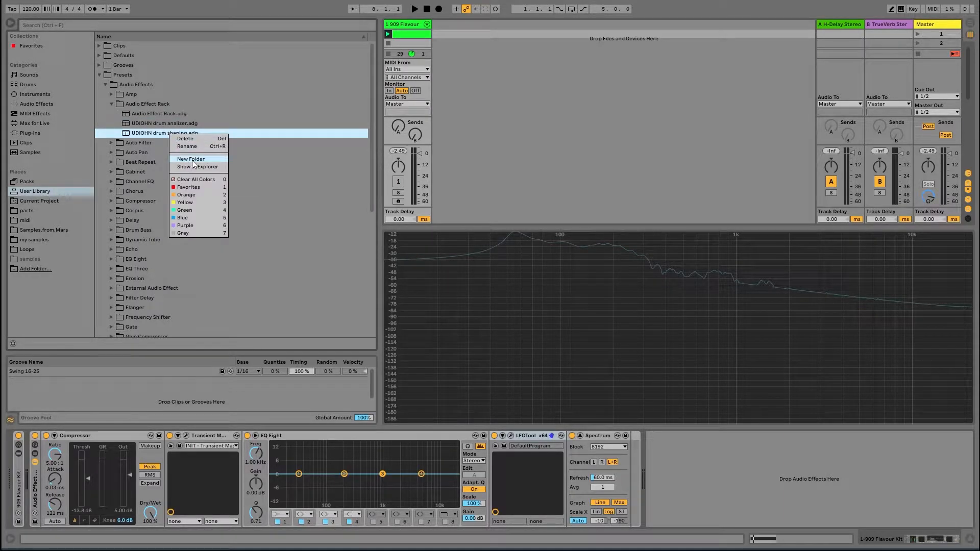
click(202, 146)
key(Right)
key(BackSpace)
key(BackSpace)
key(BackSpace)
key(BackSpace)
key(BackSpace)
key(BackSpace)
key(BackSpace)
key(BackSpace)
key(BackSpace)
key(BackSpace)
key(BackSpace)
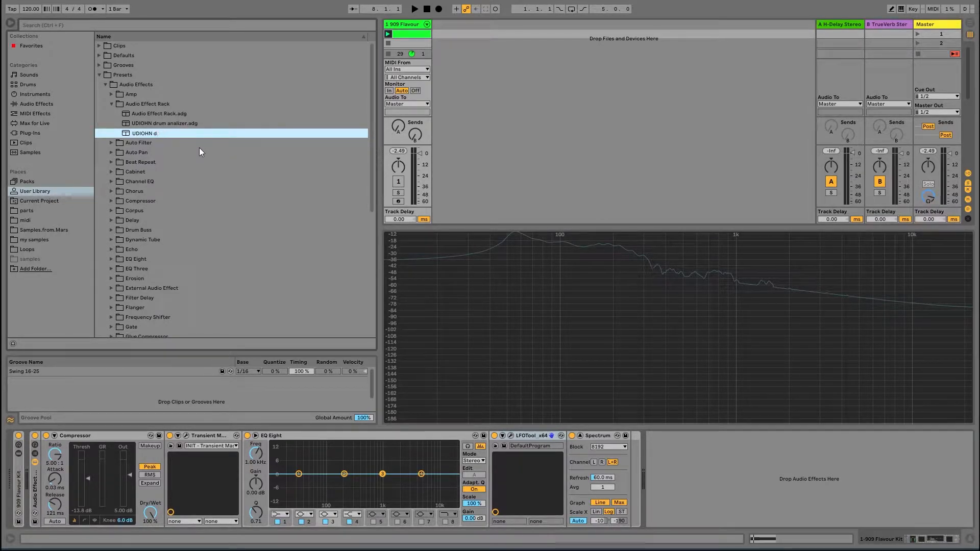
text(kick drum processing)
key(Return)
mouse_move(156, 134)
mouse_down()
mouse_move(764, 488)
mouse_move(170, 133)
mouse_up()
Go through EQ Eight's four active bands and set the frequency of band 1 to 20 Hz
click(299, 473)
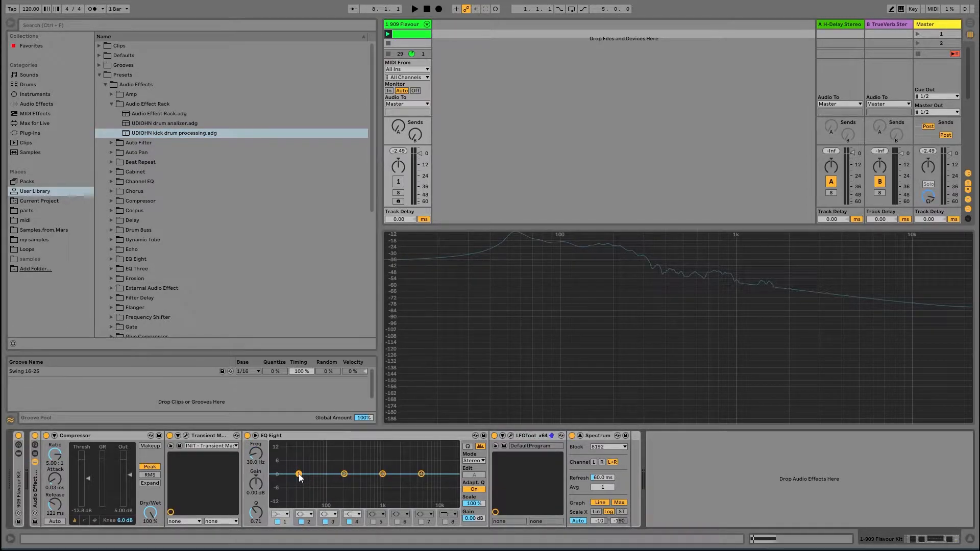
click(344, 474)
click(382, 474)
click(421, 474)
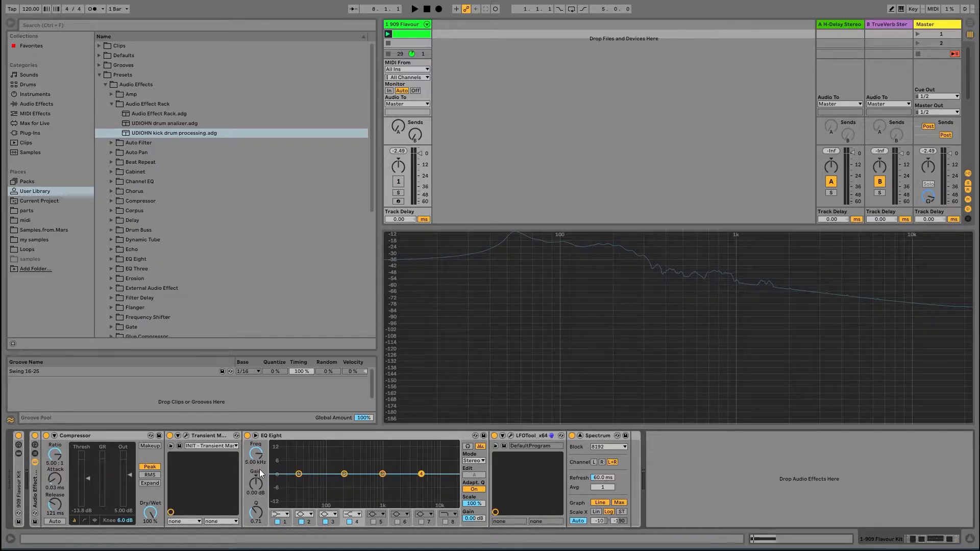
click(287, 519)
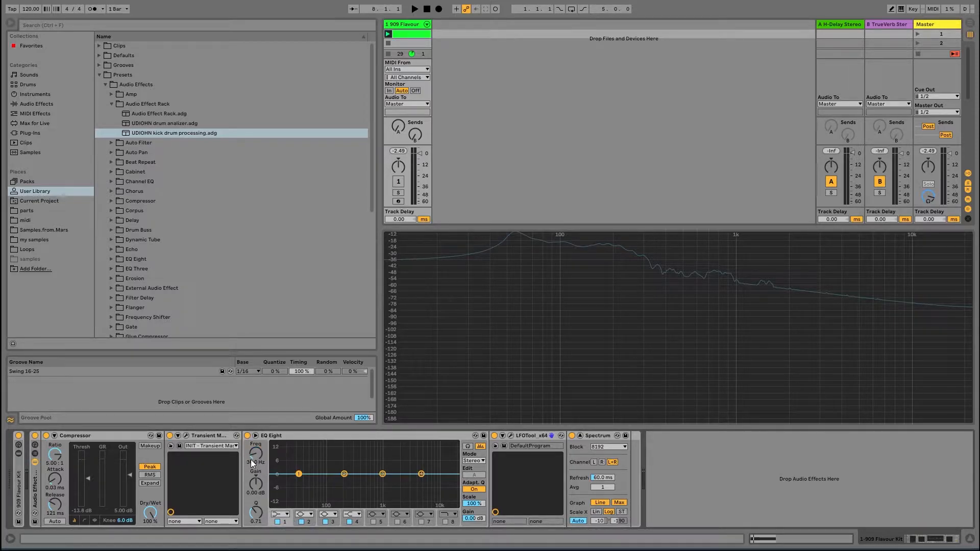
text(20)
key(Return)
Set the frequency of EQ Eight's band 2 to 120 Hz
click(257, 462)
text(120)
key(Return)
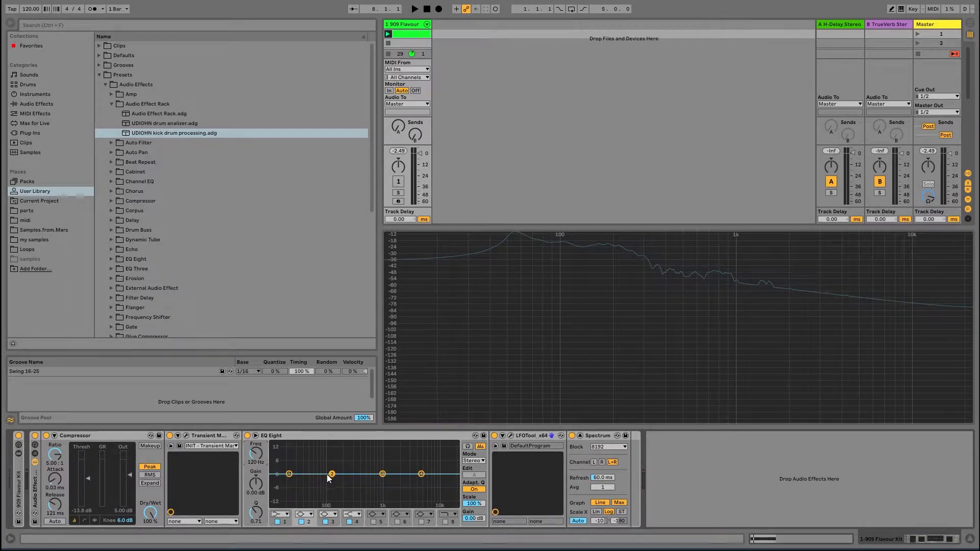
Set the frequency of EQ Eight's band 4 to 22 kHz, leaving band 3 as it is
click(330, 522)
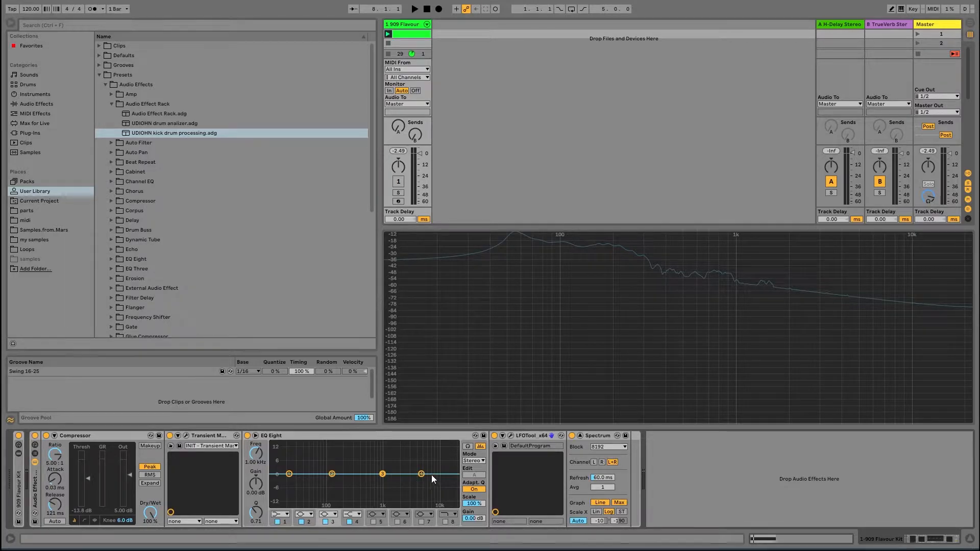
click(356, 522)
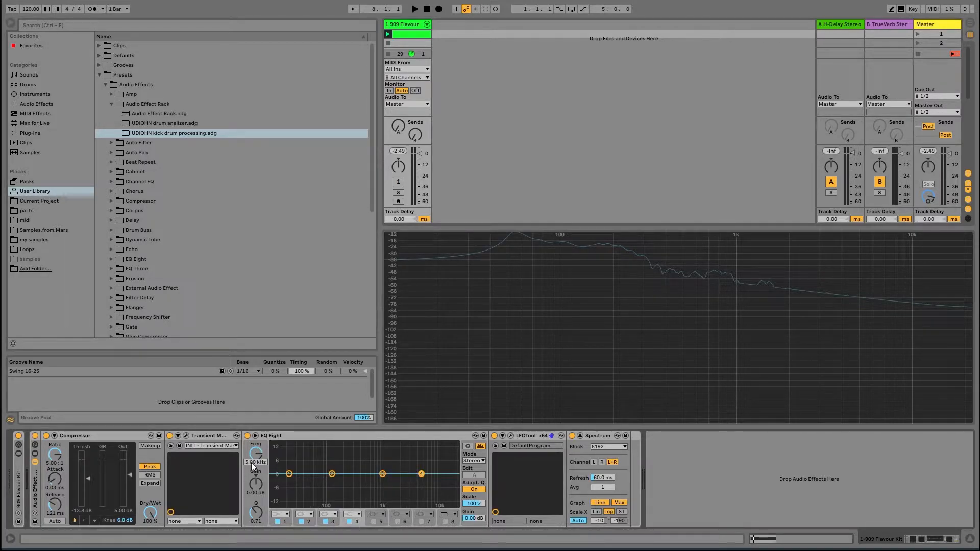
click(251, 462)
text(22000)
key(Return)
Start playback, hide the browser and enlarge the Spectrum display to fill the main area
key(space)
click(12, 23)
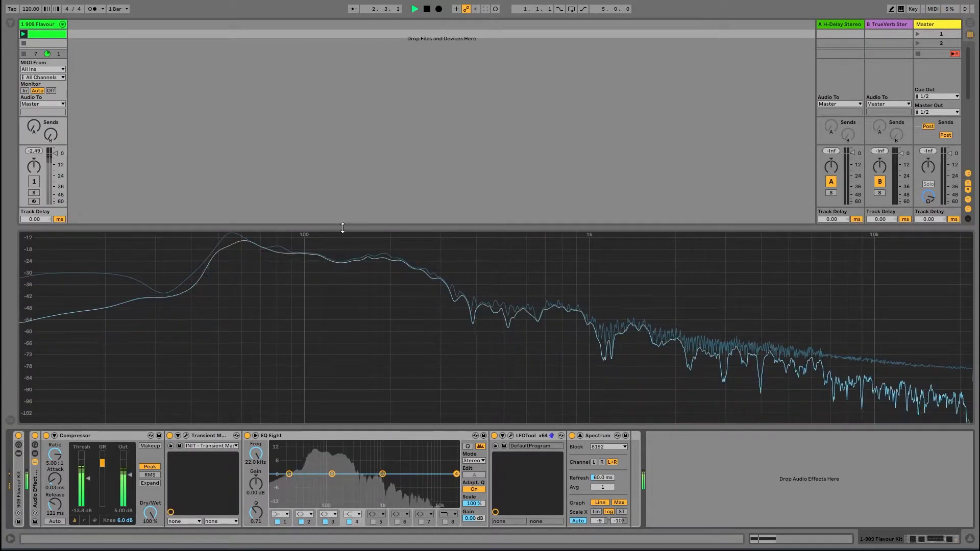
drag(338, 228, 338, 26)
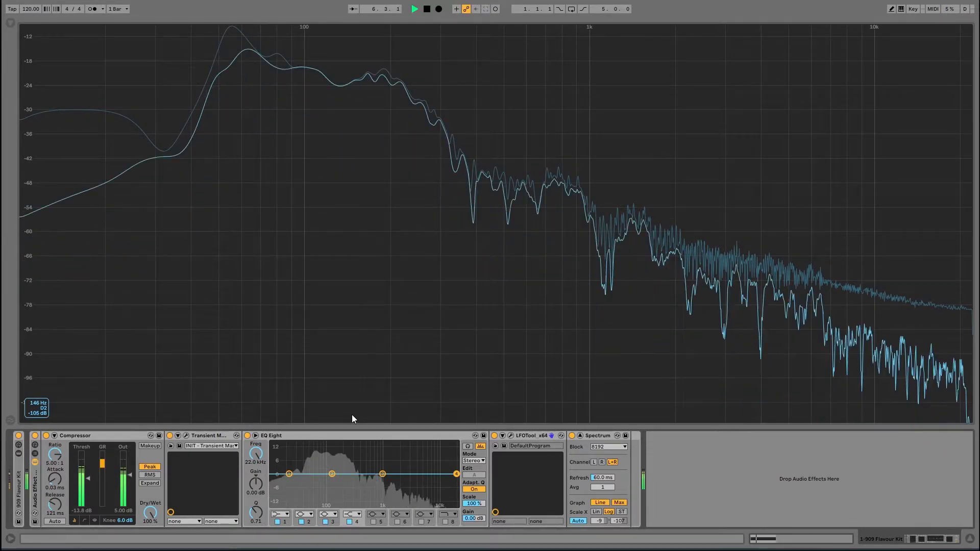
Enable EQ Eight's band 5 and set it to 55 Hz with 2 dB of gain and a Q of 6.16
click(372, 521)
drag(258, 452, 258, 470)
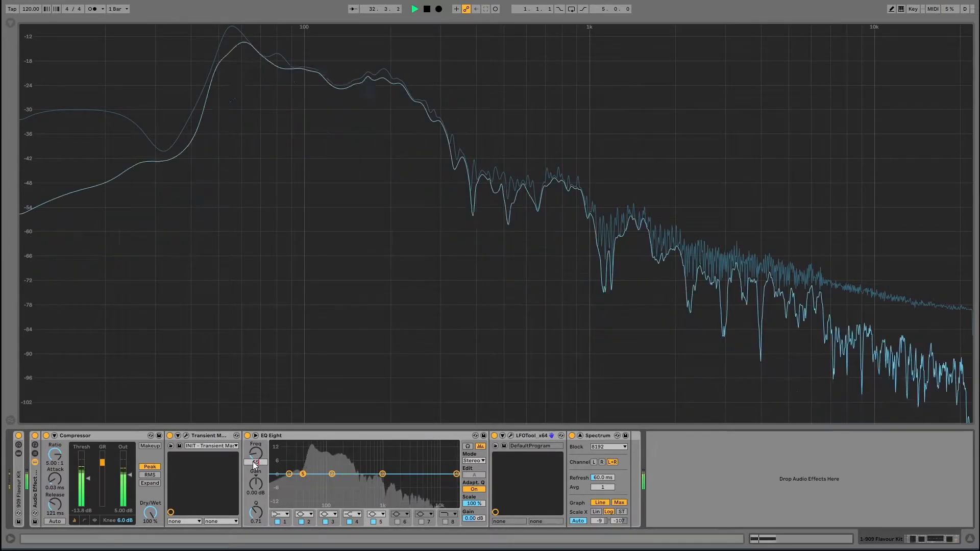
key(Return)
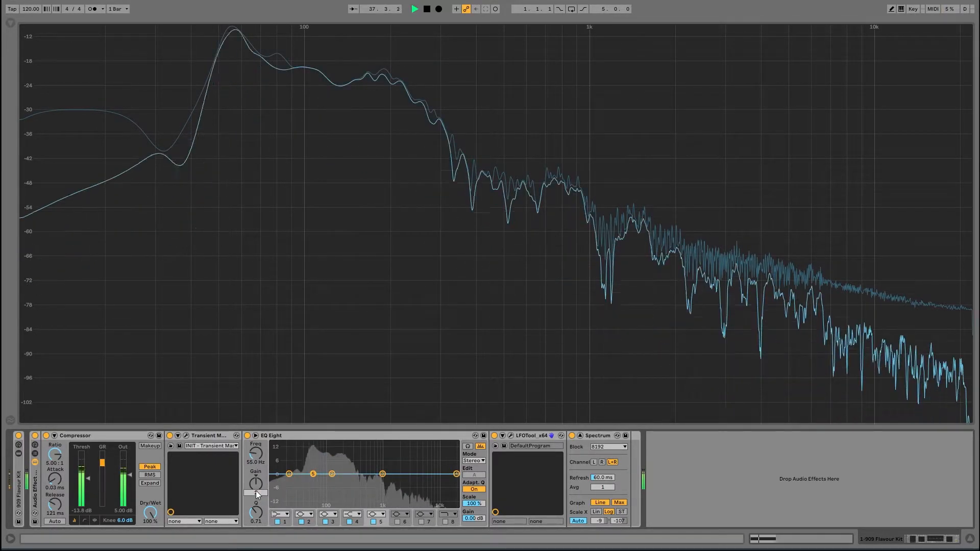
key(Return)
drag(257, 513, 256, 447)
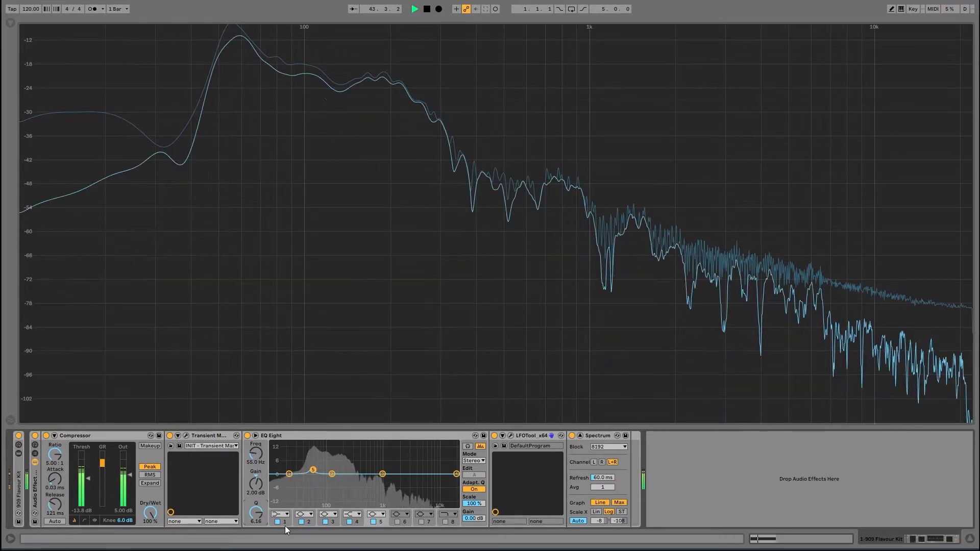
Shrink the Spectrum display to reveal the mixer and unmute the 909 Flavour track
drag(556, 21, 576, 221)
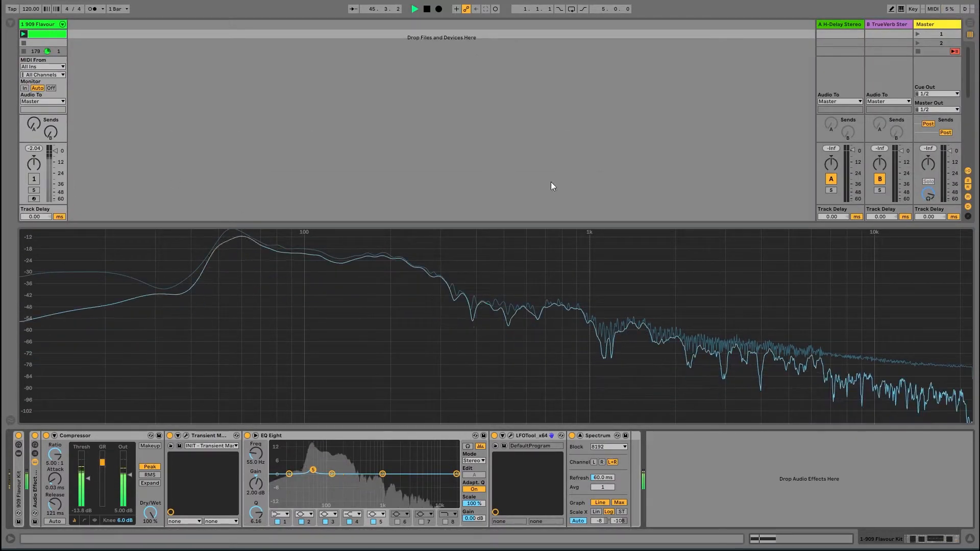
click(35, 178)
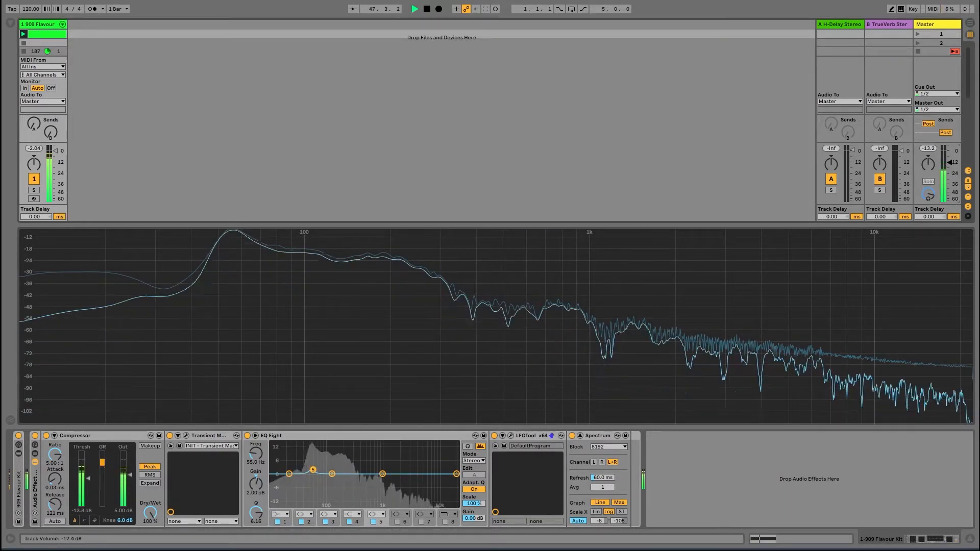
Toggle EQ Eight's band 2 off and on, then set band 5's gain to 5 dB
click(301, 521)
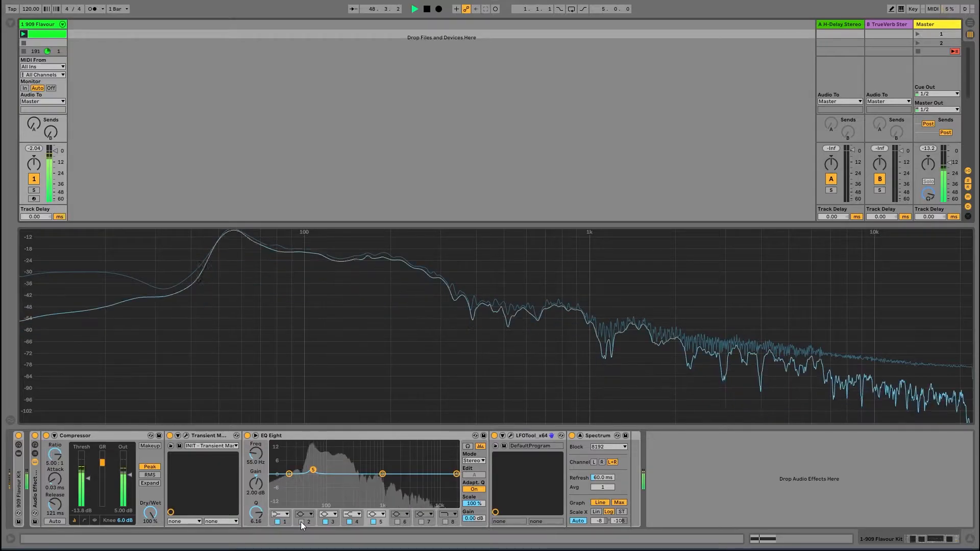
click(302, 521)
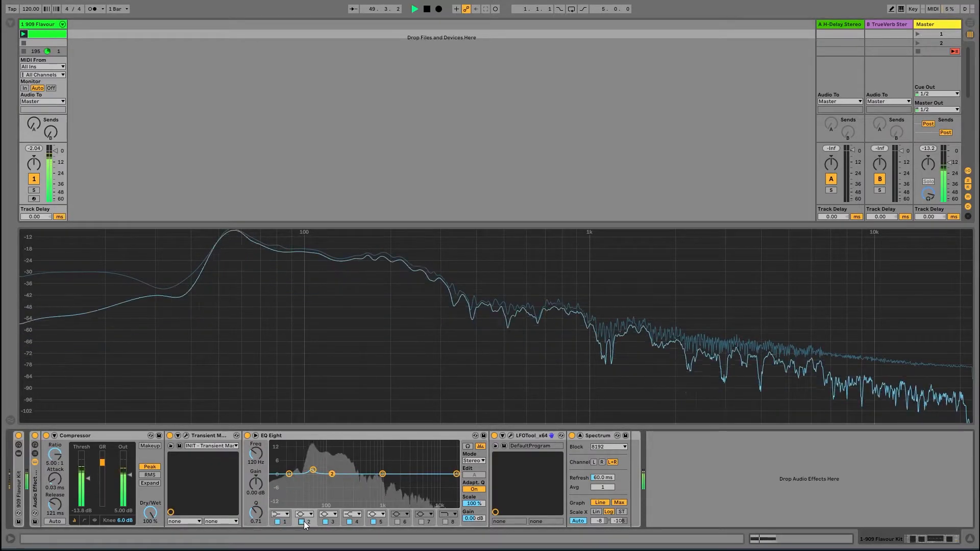
click(382, 521)
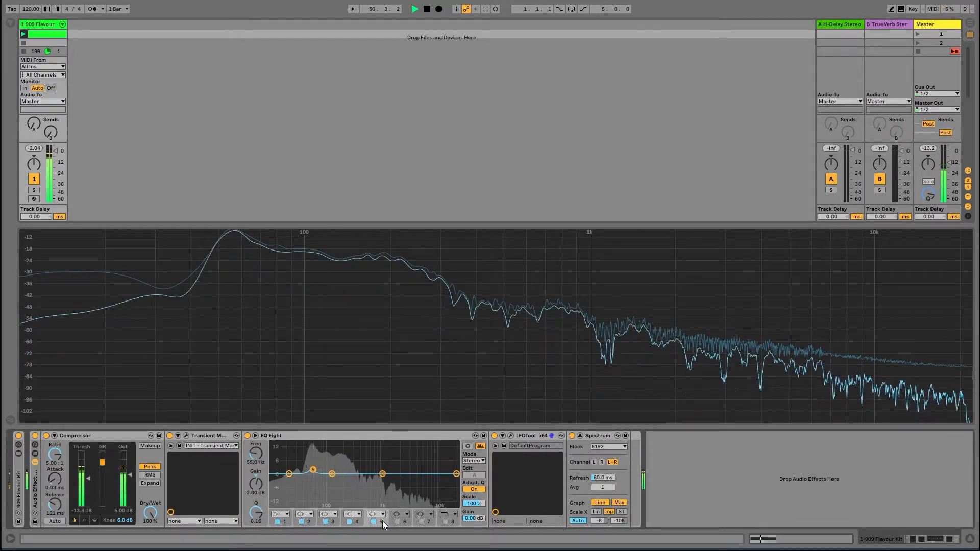
drag(256, 483, 256, 440)
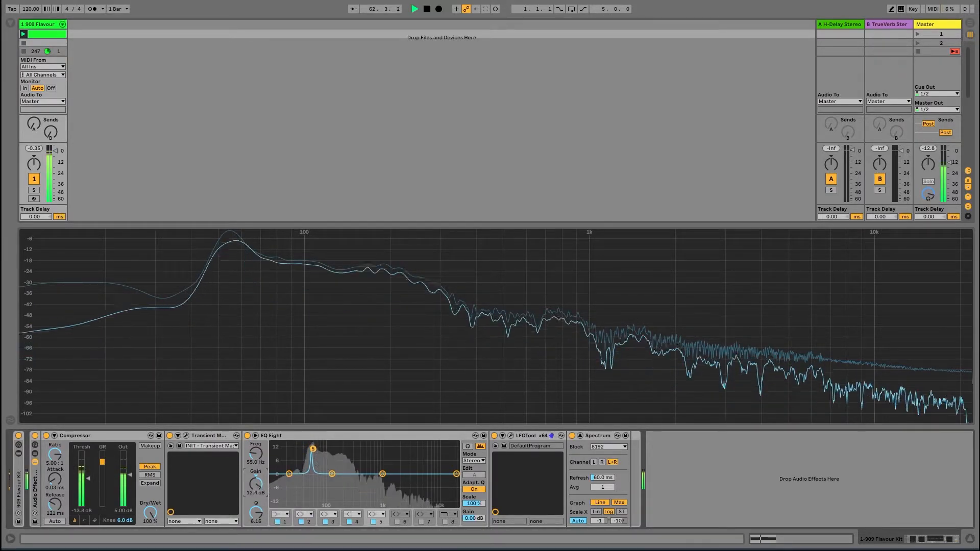
drag(256, 484, 256, 495)
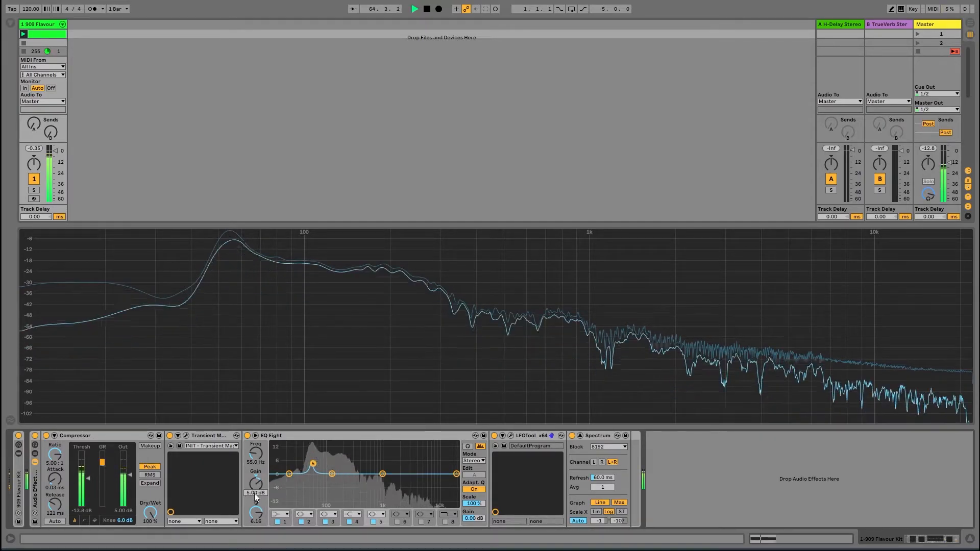
Set EQ Eight's band 5 to 2 dB of gain and a Q of 6.98, and raise the Master volume slightly
text(2)
key(Return)
mouse_move(257, 512)
mouse_down()
mouse_move(256, 527)
mouse_move(260, 514)
mouse_up()
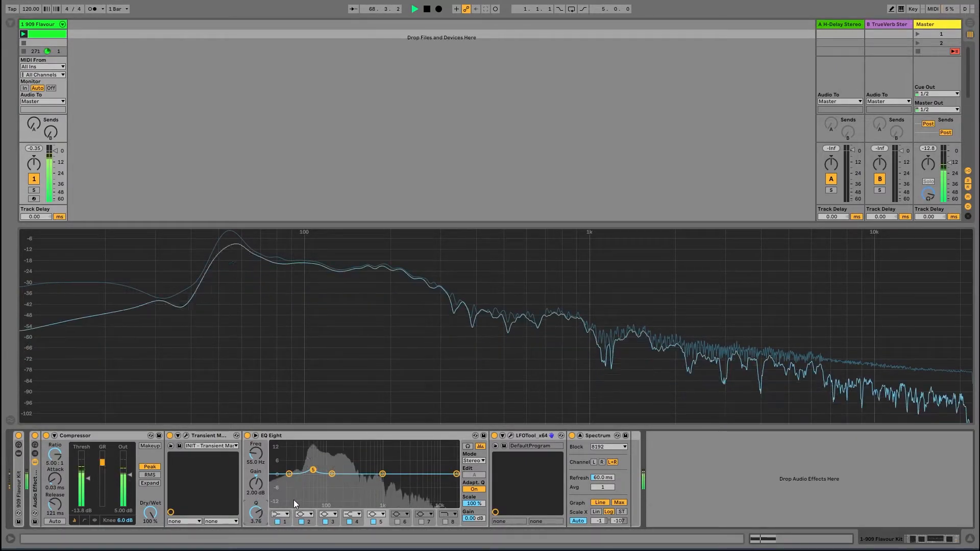
drag(949, 162, 951, 155)
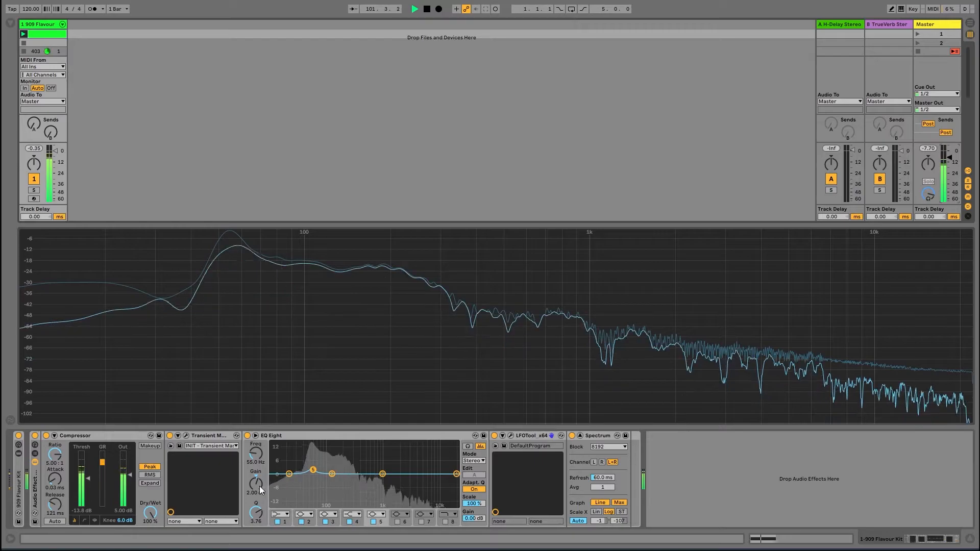
drag(254, 513, 256, 514)
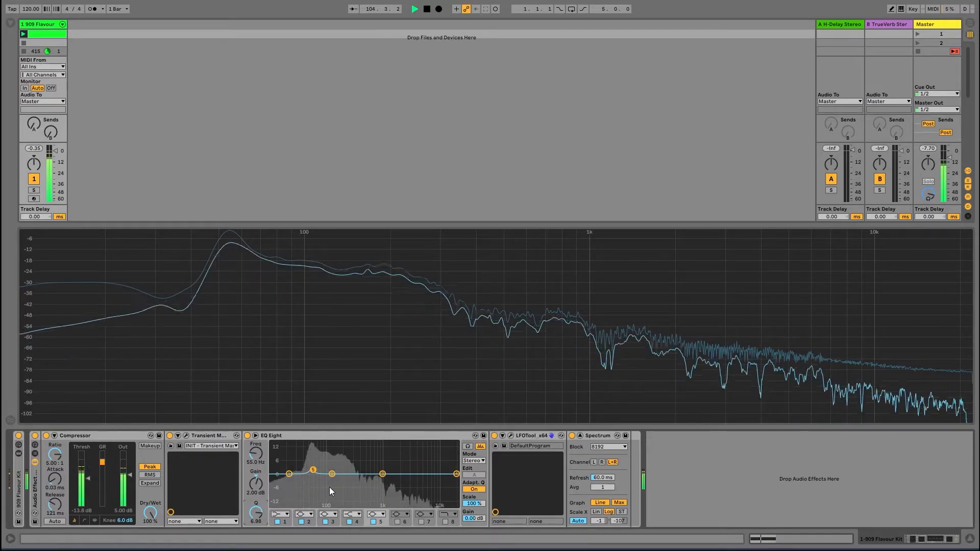
Enable EQ Eight's band 6 with a Q of 6.98 and a frequency of about 90 Hz, then stop playback
click(397, 521)
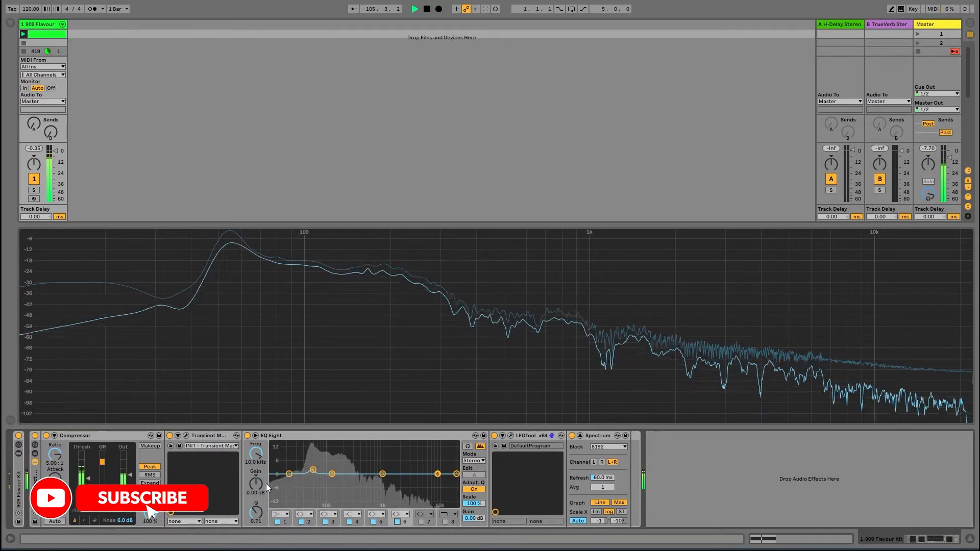
drag(256, 455, 256, 470)
drag(256, 512, 257, 495)
drag(257, 454, 257, 492)
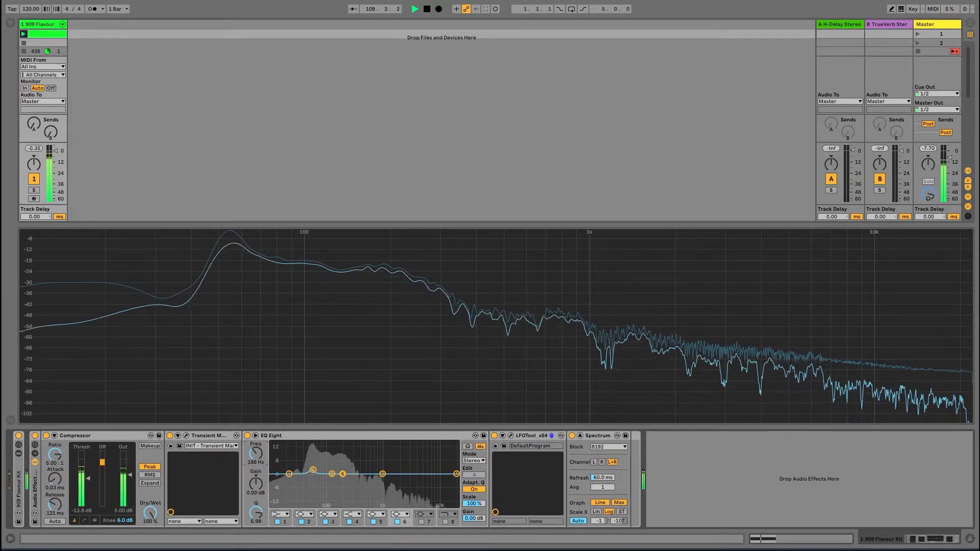
drag(256, 454, 256, 468)
key(space)
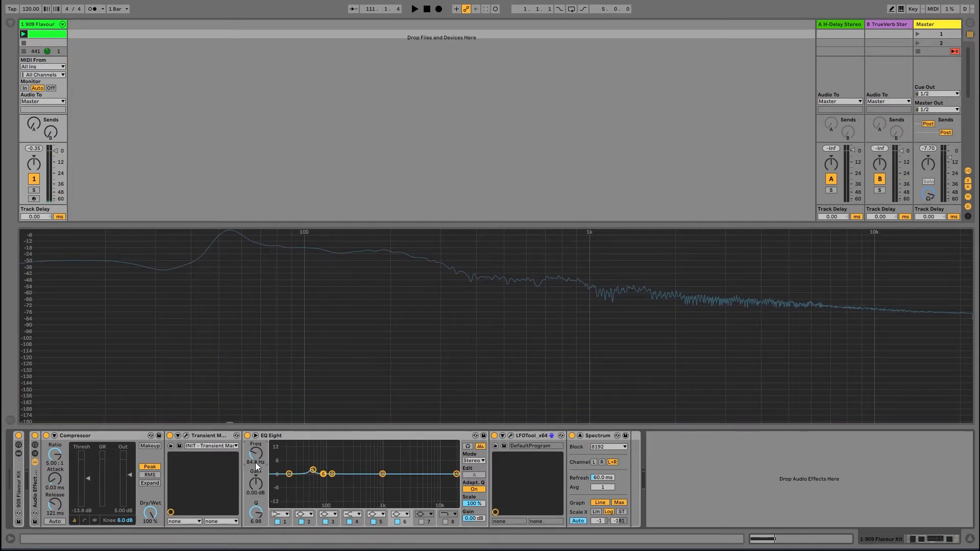
key(ctrl+z)
Expand EQ Eight's curve display, resume playback, and sweep band 6 at 15 dB down to 110 Hz before flattening it to about 0.5 dB
click(255, 436)
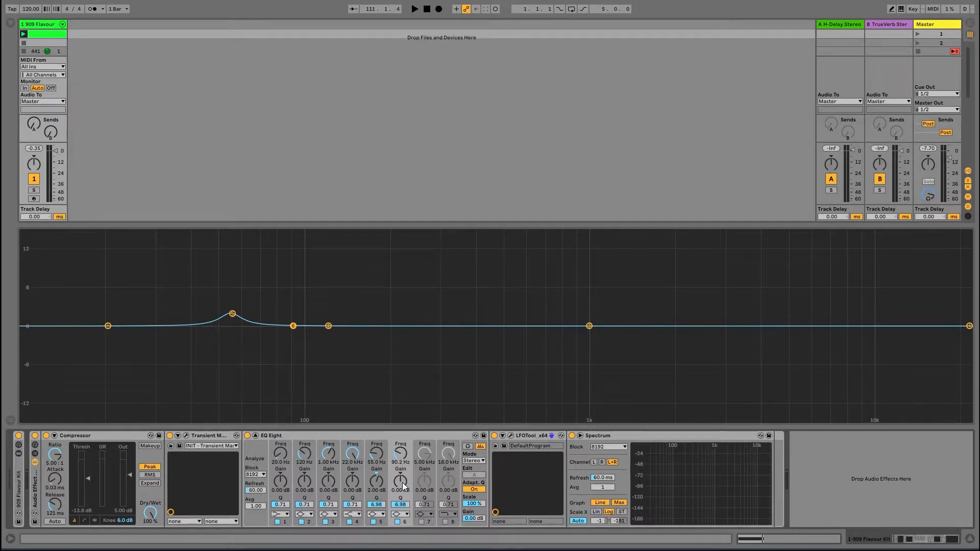
key(space)
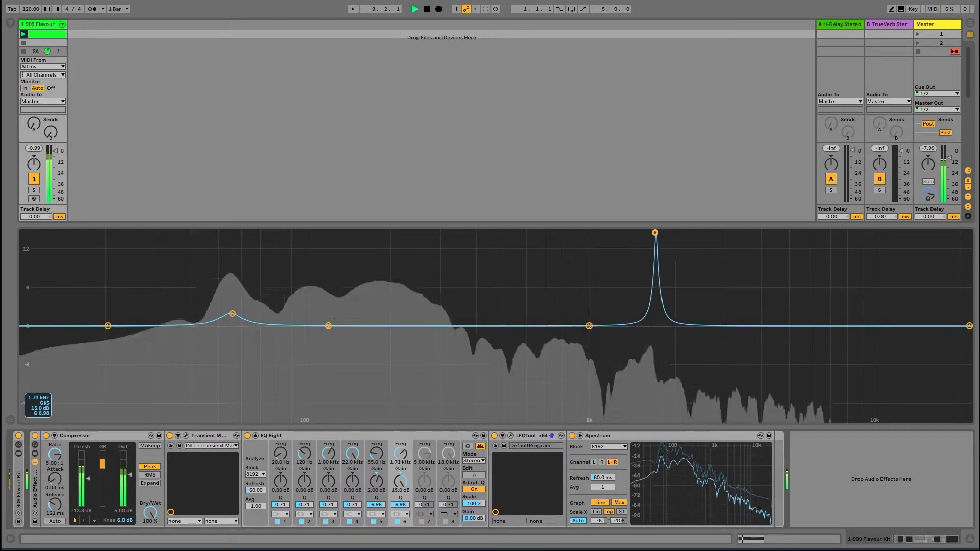
drag(362, 233, 317, 232)
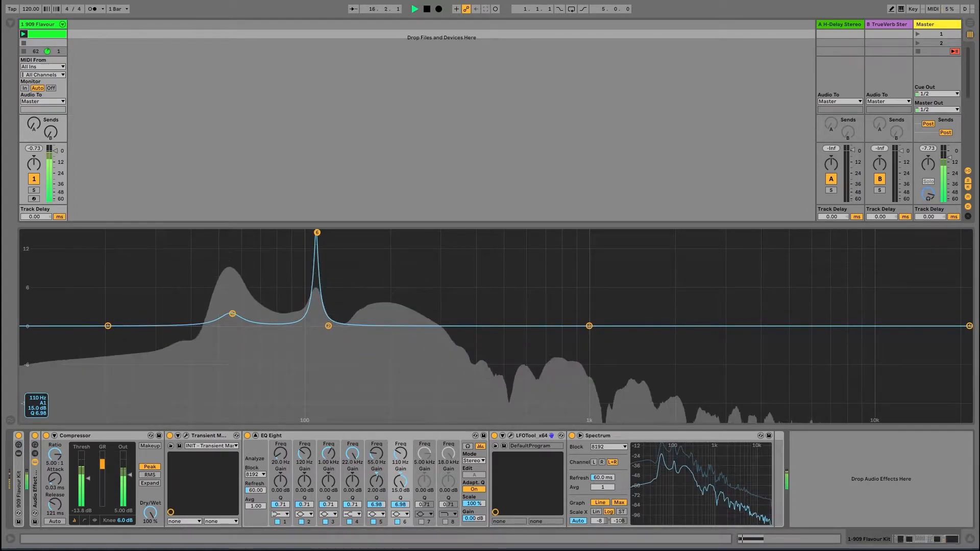
drag(317, 233, 317, 323)
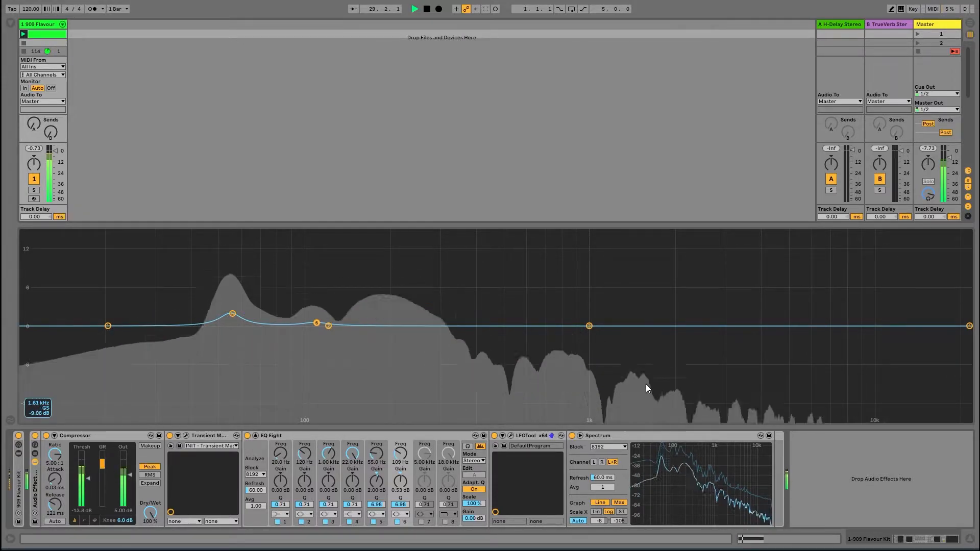
Sweep a boosted band 6 across the spectrum with its Q widened to 2.67, settling at 110 Hz with 10.7 dB of gain
drag(317, 323, 494, 233)
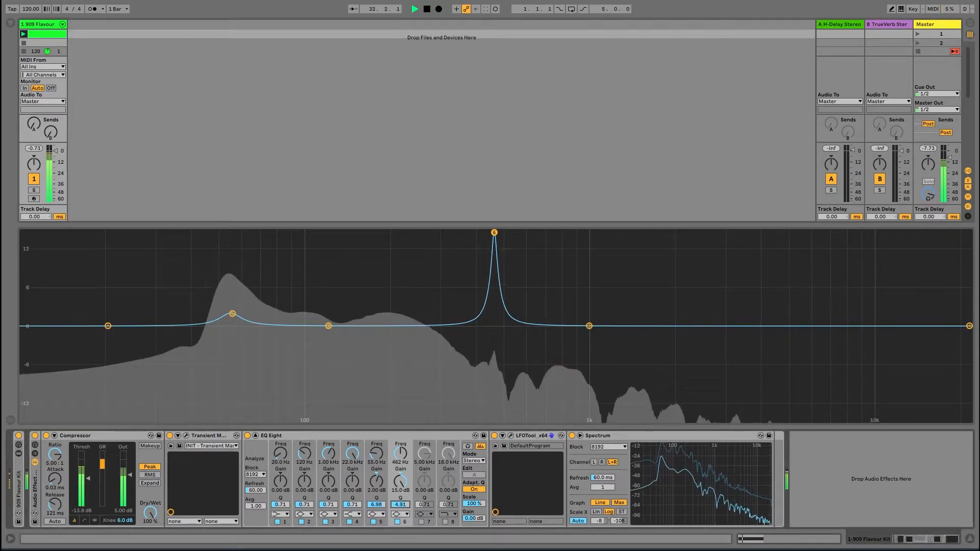
drag(401, 505, 401, 520)
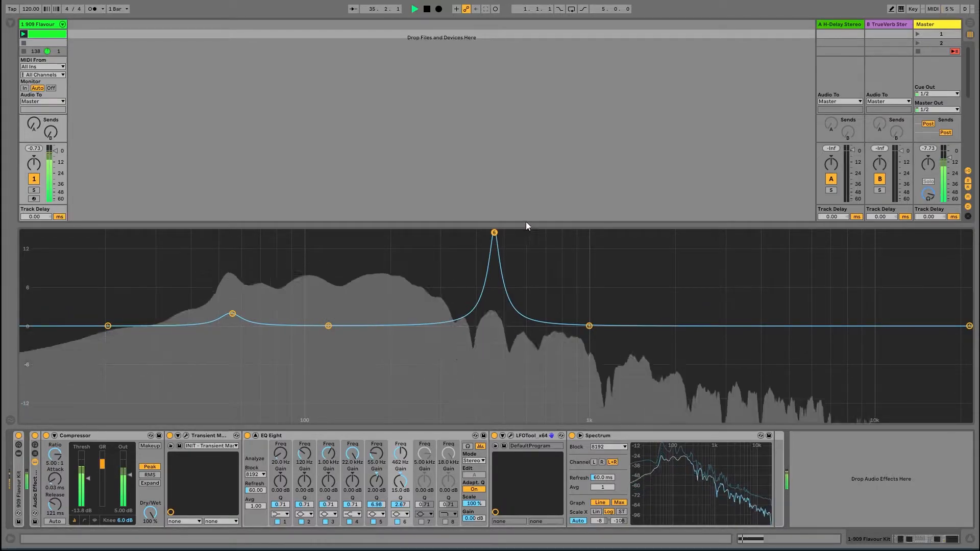
drag(496, 232, 307, 326)
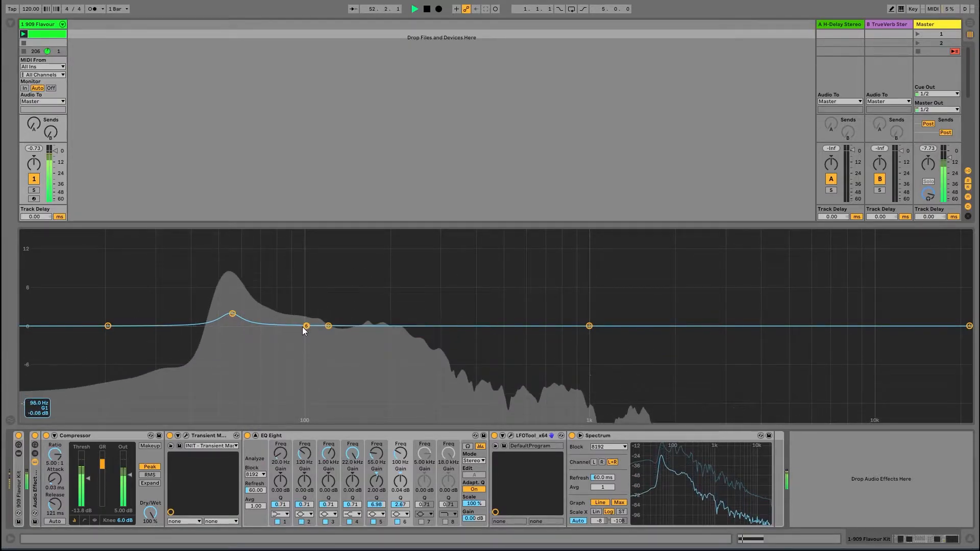
drag(306, 325, 317, 240)
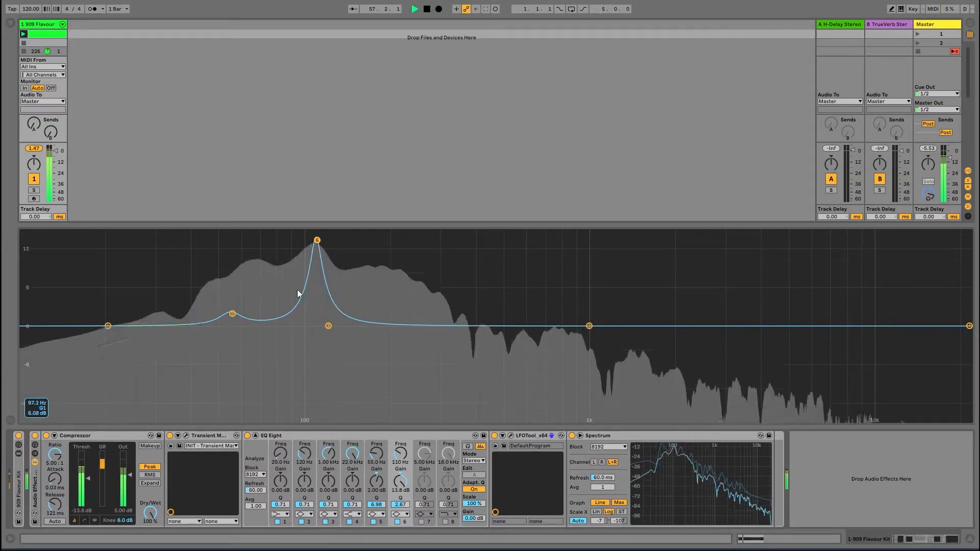
drag(317, 241, 668, 232)
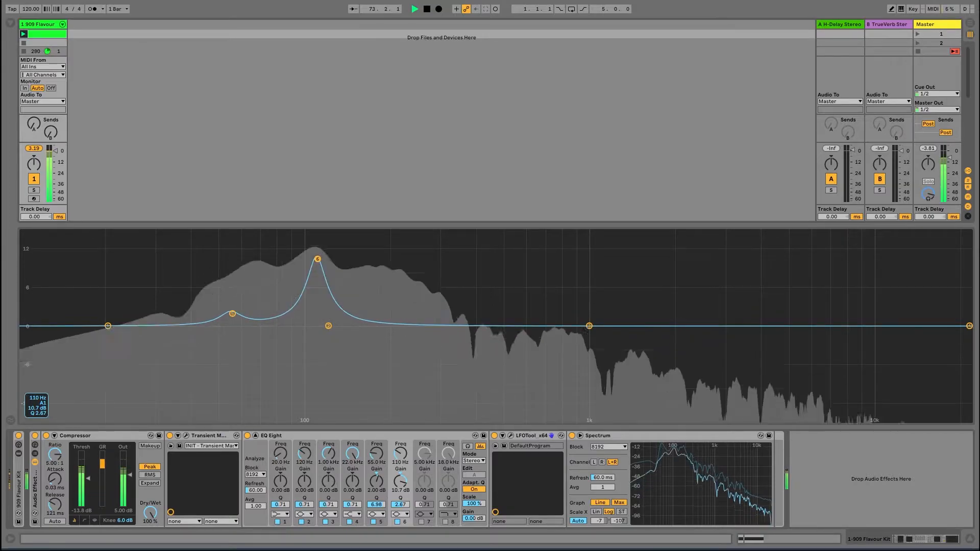
Set band 6's Q to 7.37 and gain to 5.48 dB, then toggle the band off and on to compare
drag(403, 511, 403, 501)
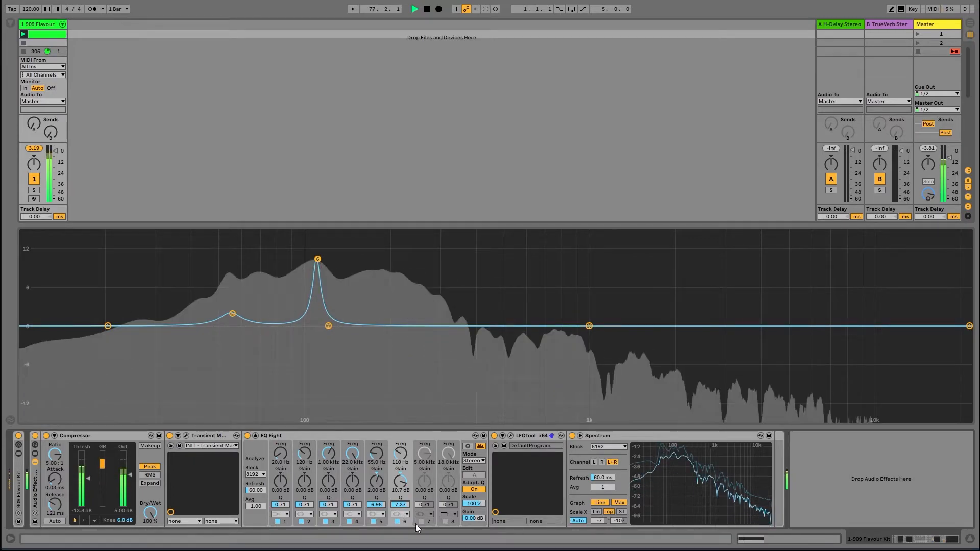
drag(401, 481, 401, 485)
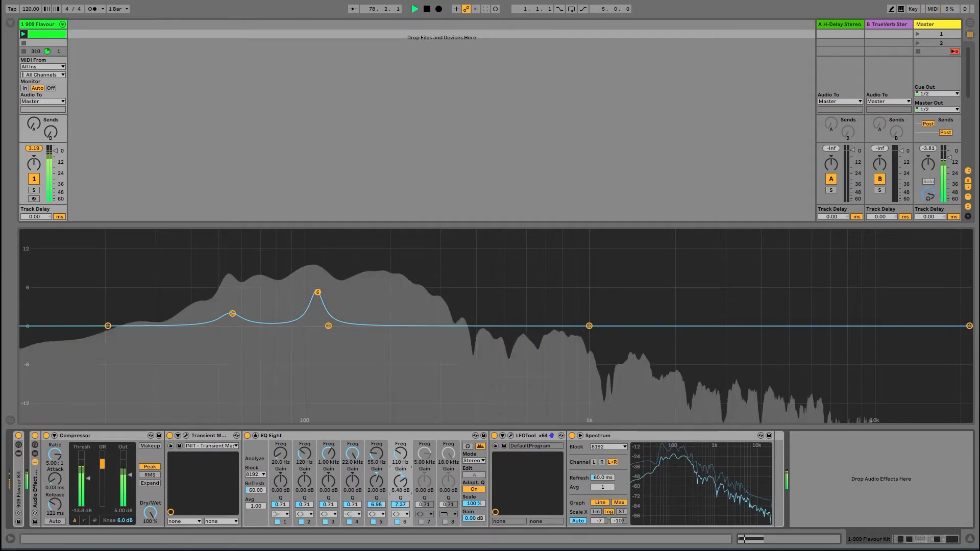
click(398, 522)
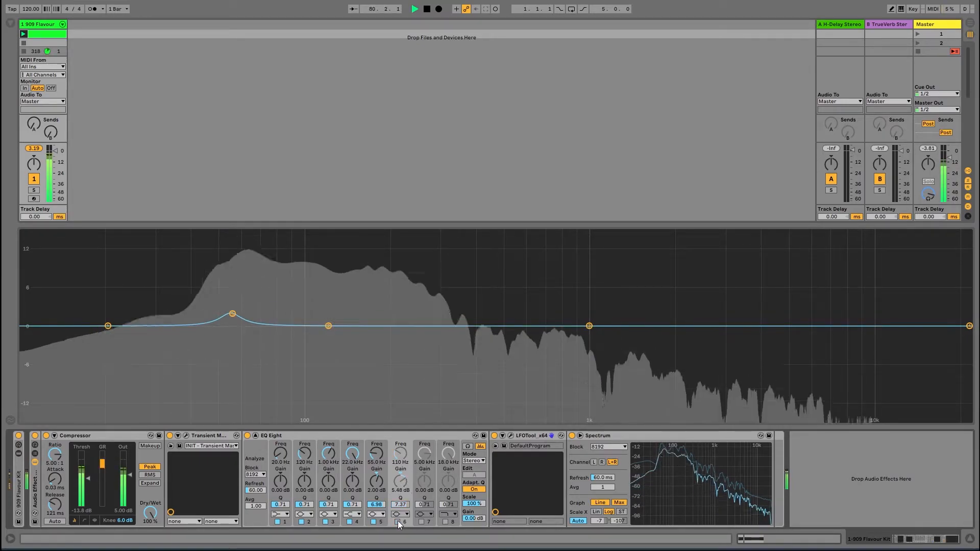
click(398, 521)
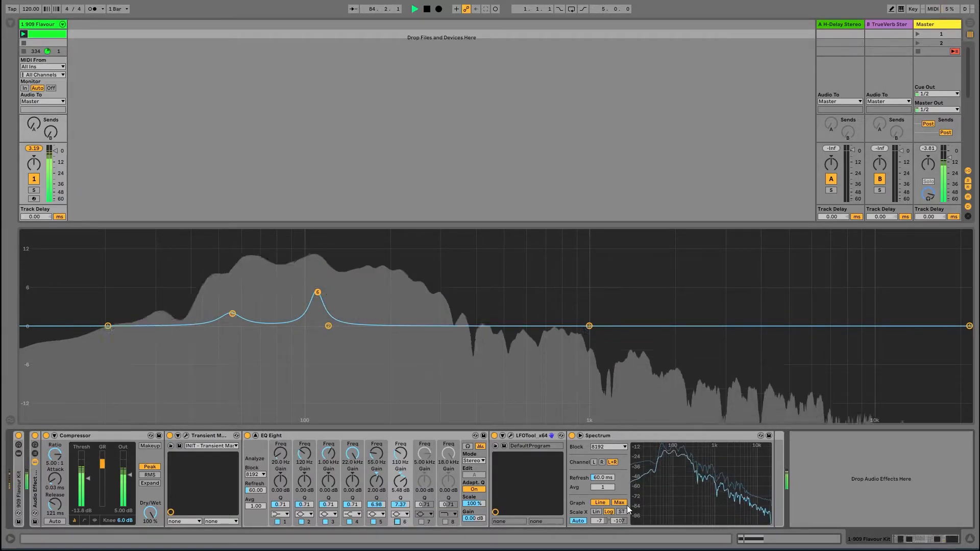
Audition band 6 at 5 dB and 6 dB of gain, then settle on 4.76 dB
mouse_move(724, 493)
click(840, 471)
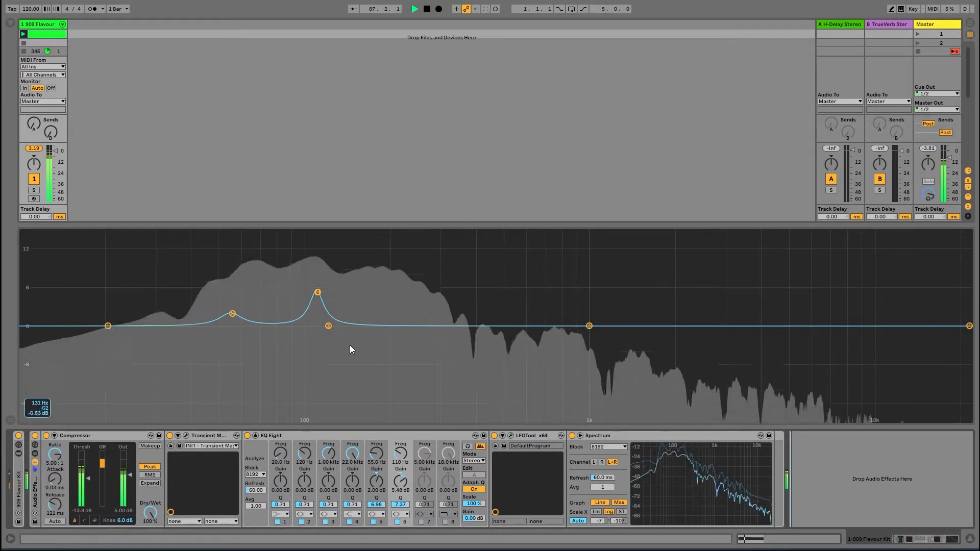
drag(401, 481, 400, 484)
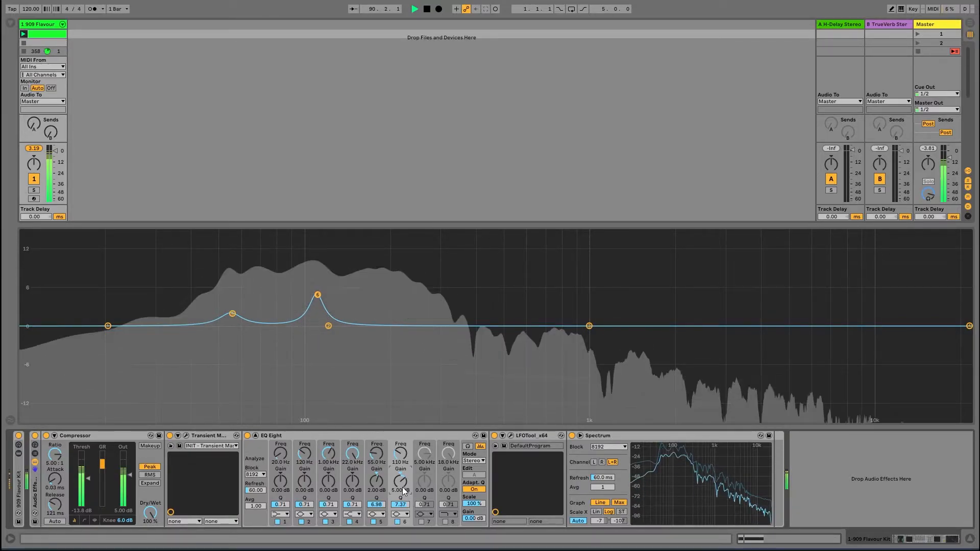
text(6)
key(Return)
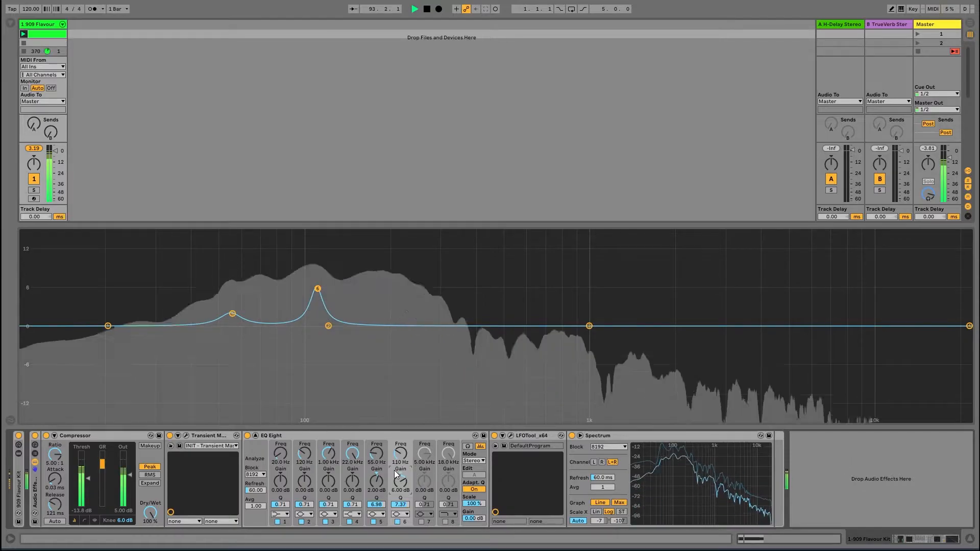
drag(401, 481, 401, 487)
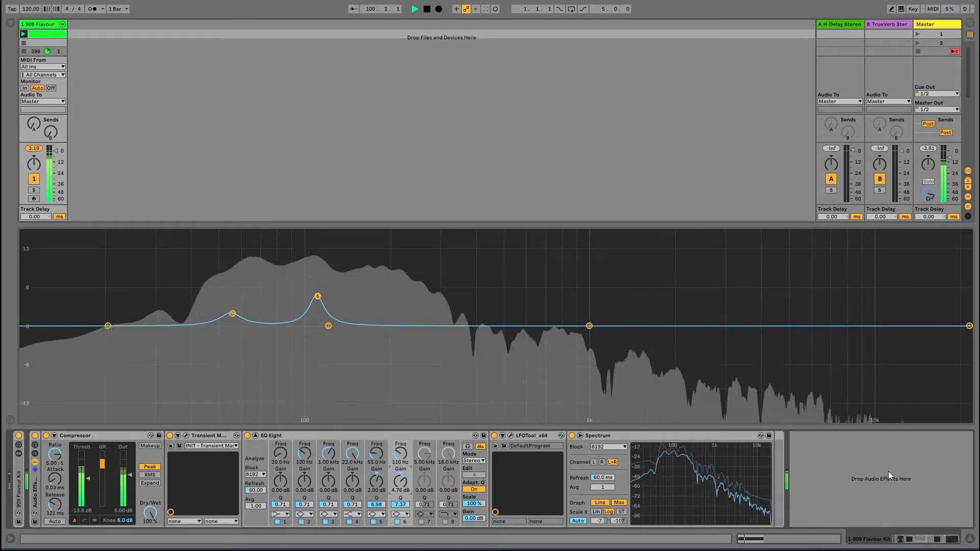
Change EQ Eight's band 1 to a steep low-cut filter at 38.5 Hz, then stop playback
click(284, 515)
click(284, 520)
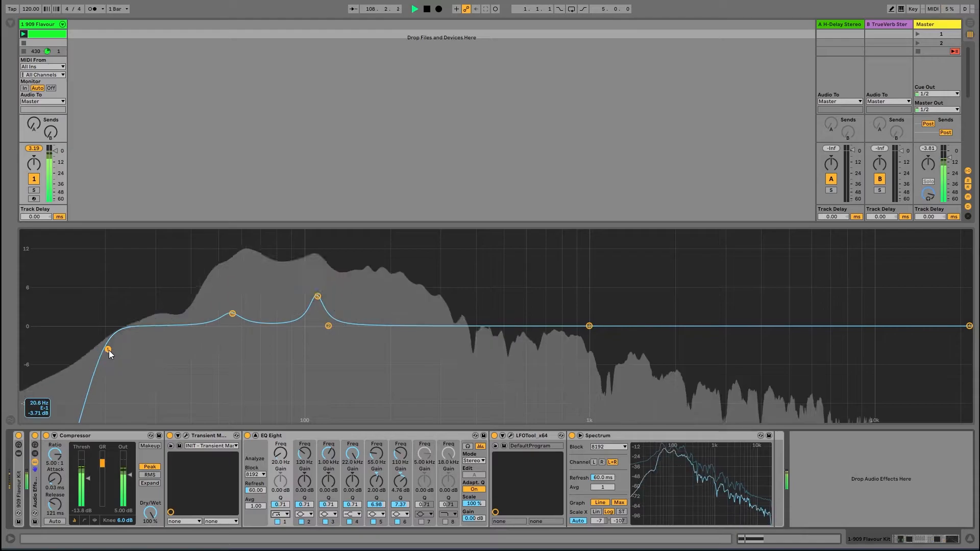
drag(108, 350, 188, 348)
key(space)
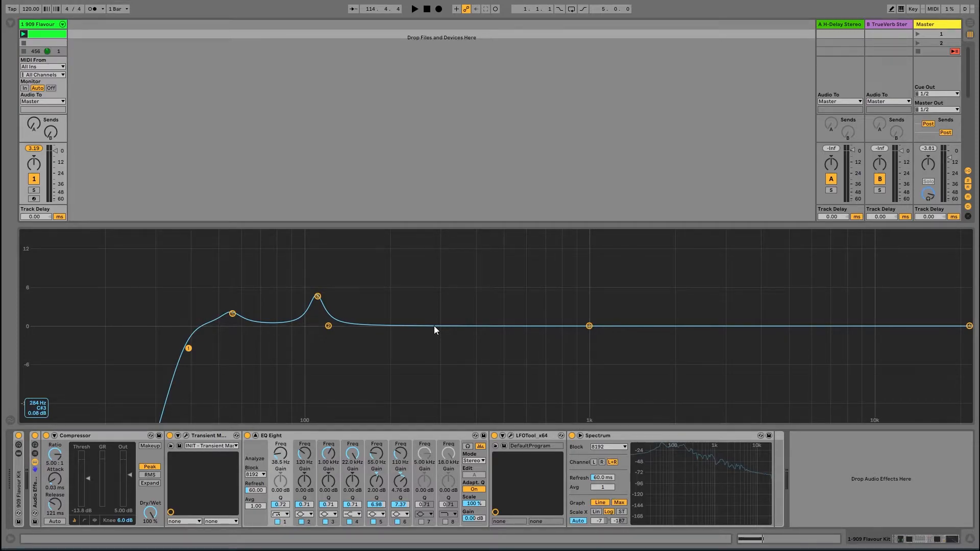
Enable EQ Eight's band 7, narrow its Q to 15.9 and move it to about 312 Hz near 0 dB
click(420, 521)
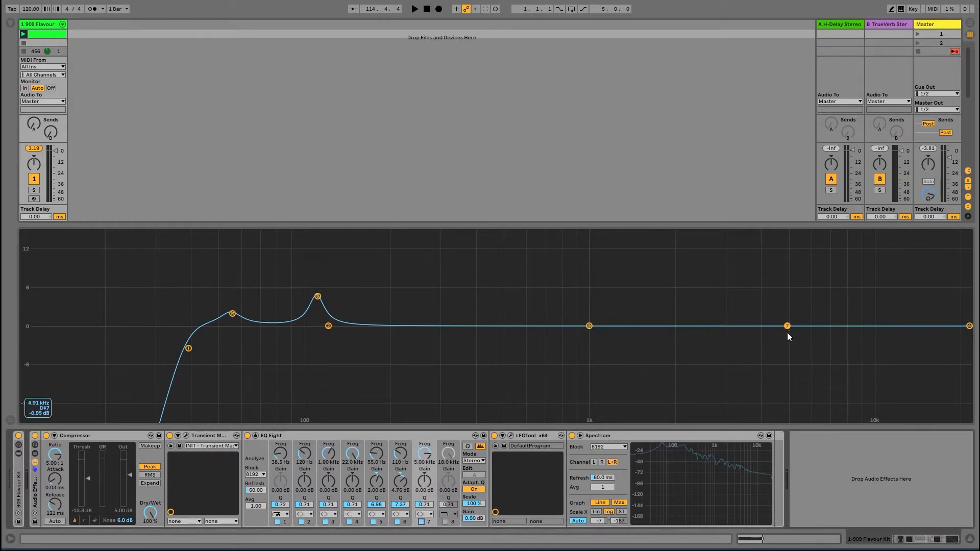
drag(788, 326, 493, 299)
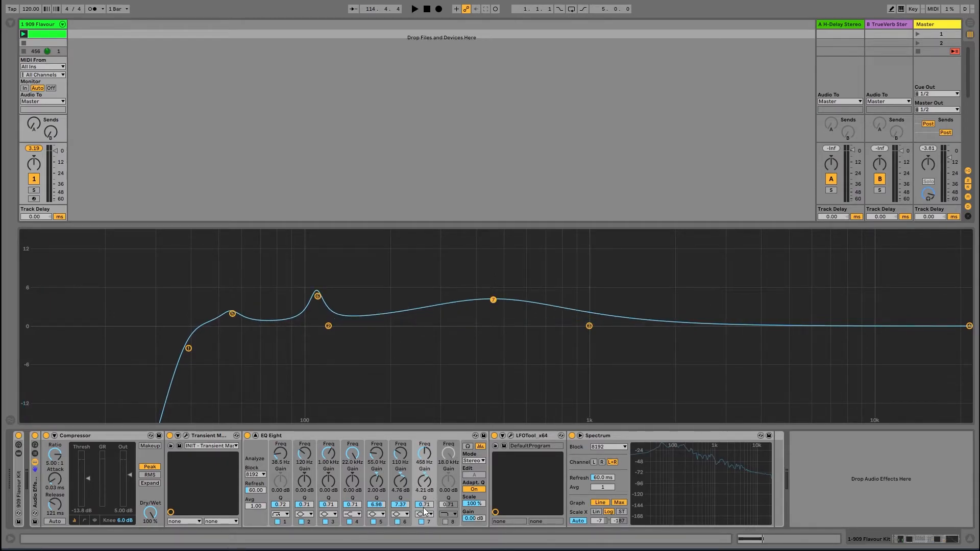
drag(424, 505, 424, 473)
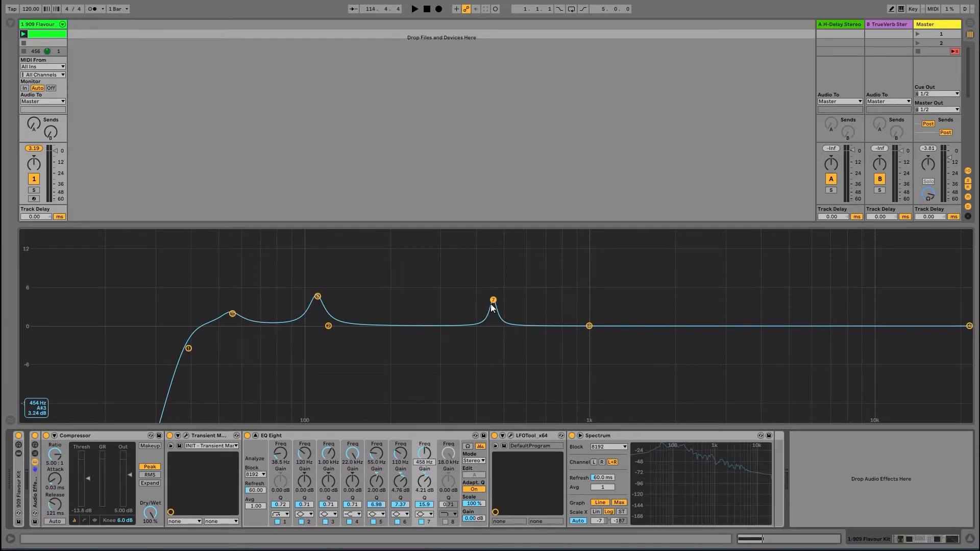
drag(493, 300, 446, 326)
Resume playback and set band 7's frequency to 330 Hz with 5.48 dB of gain
key(space)
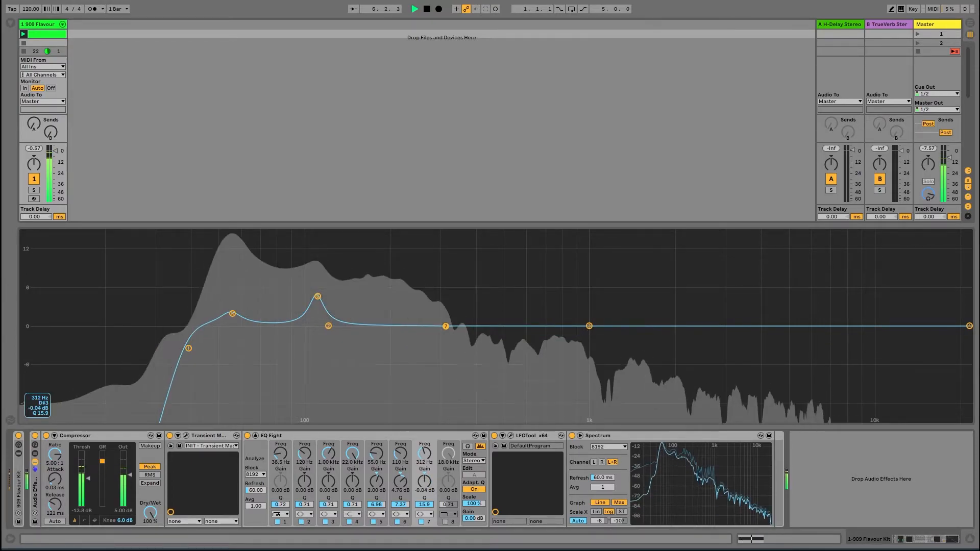
drag(446, 326, 455, 326)
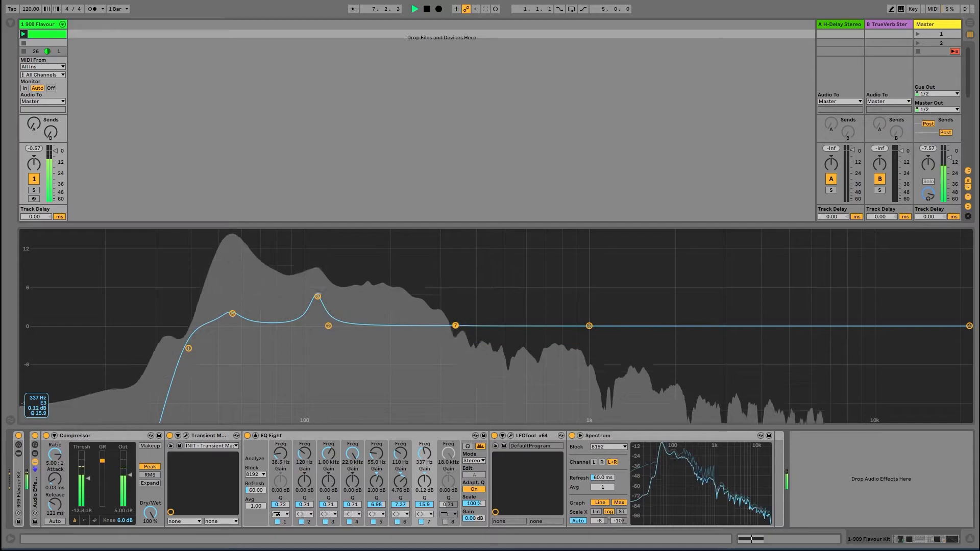
click(423, 464)
text(330)
key(Return)
mouse_move(424, 481)
mouse_down()
mouse_move(424, 449)
mouse_move(424, 472)
mouse_up()
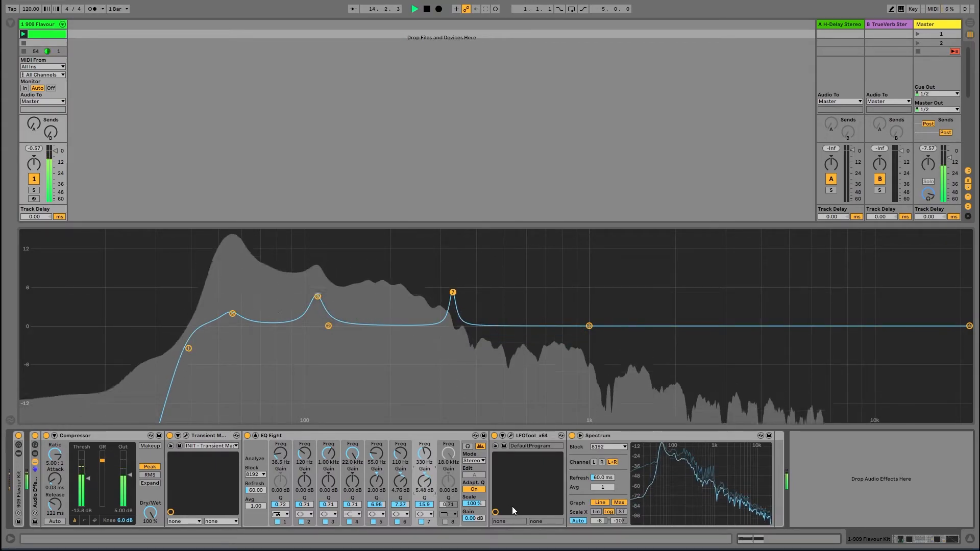
Toggle band 7 off and on to compare the sound, then reduce its gain to 3.57 dB
click(421, 522)
click(421, 522)
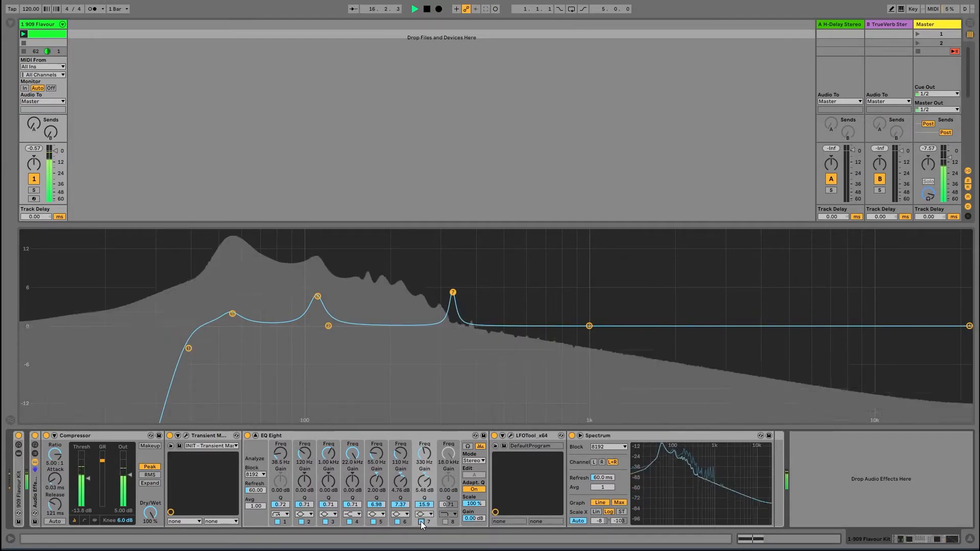
click(421, 522)
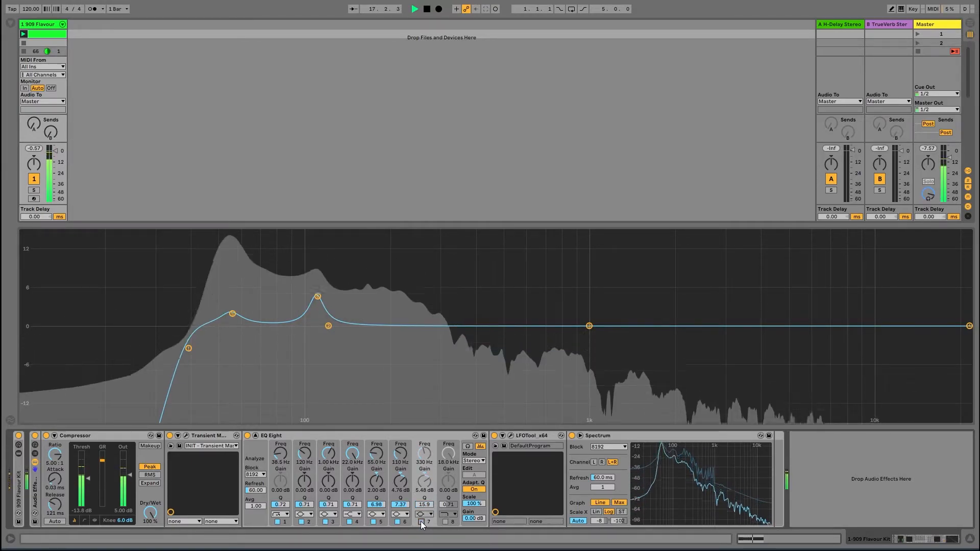
click(421, 522)
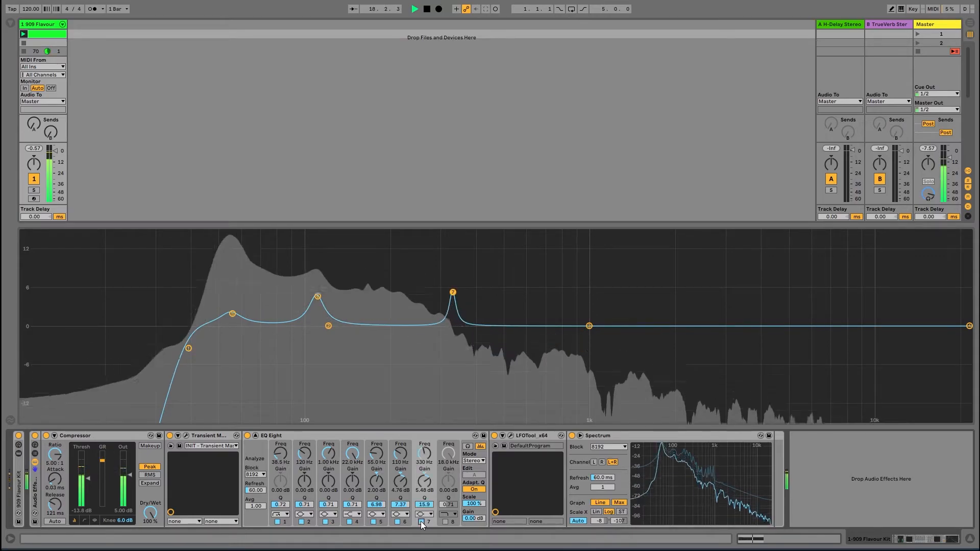
drag(425, 478, 425, 486)
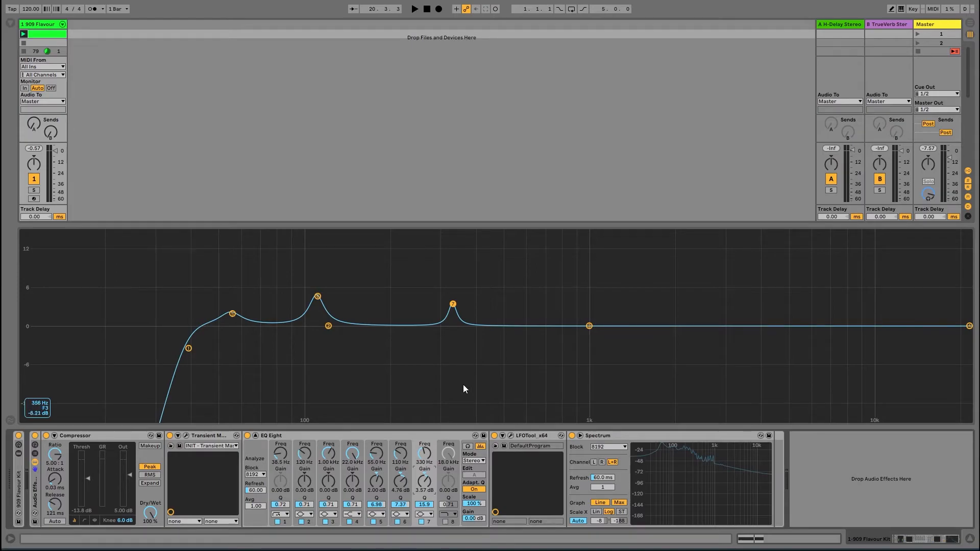
Audition the kick, then enable EQ Eight's band 8 as a broad bell with Q 0.35 at 9.80 kHz and 0.45 dB of gain
key(space)
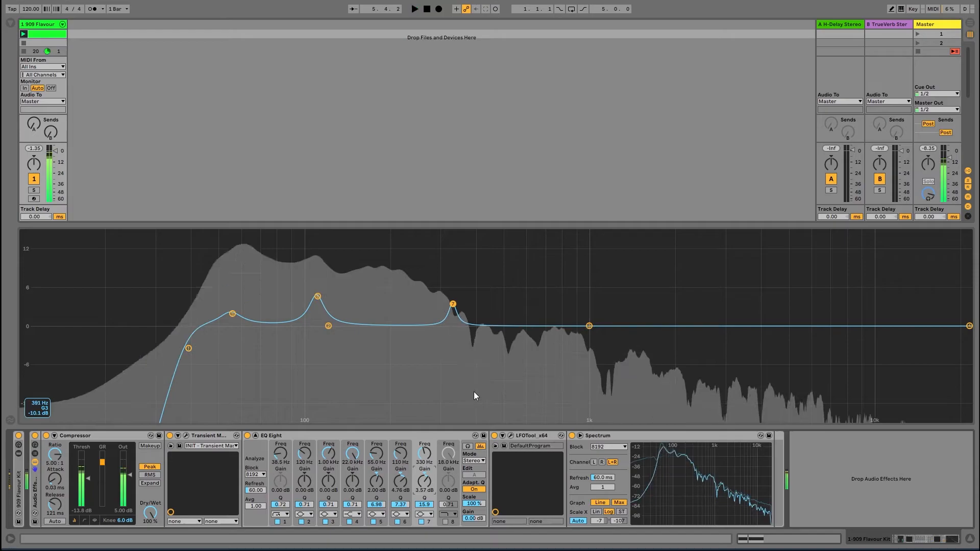
key(space)
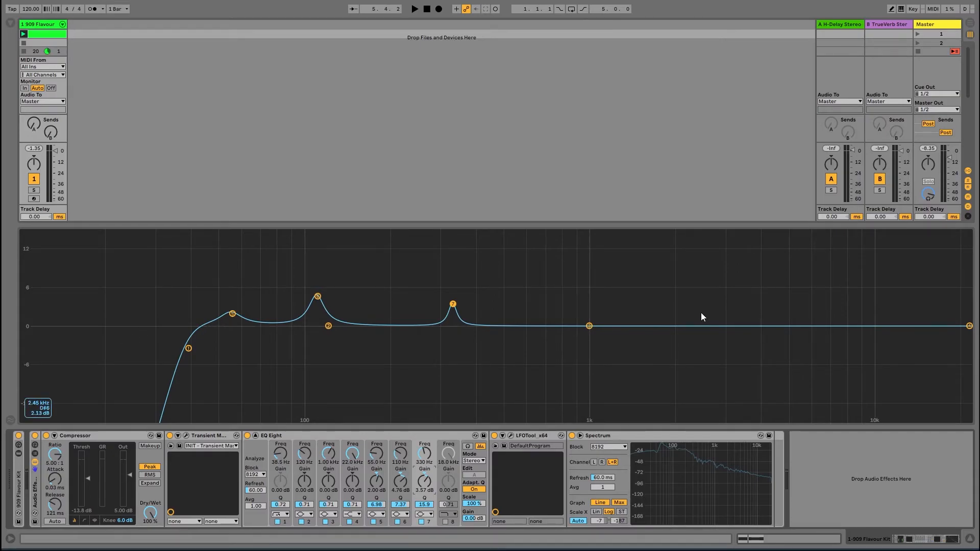
click(445, 522)
click(448, 514)
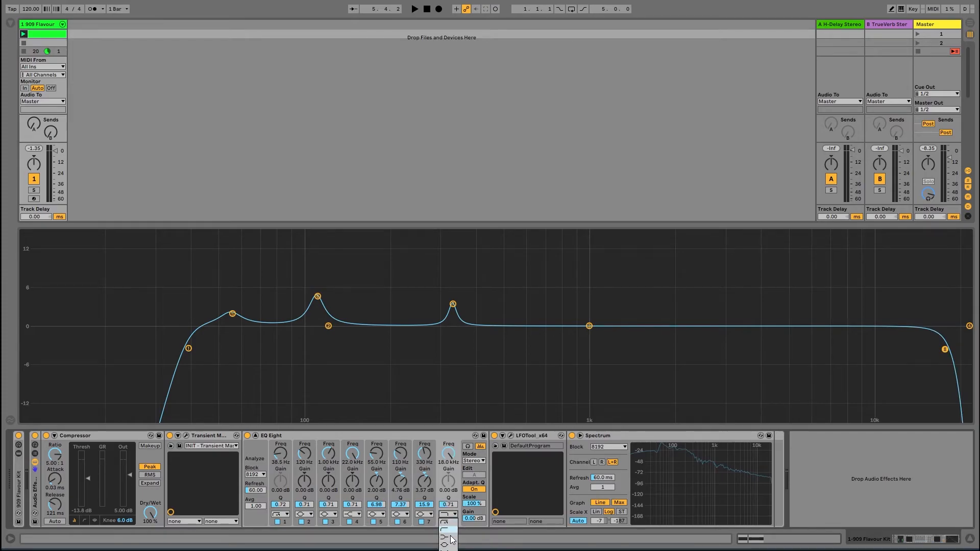
click(451, 545)
drag(448, 505, 448, 509)
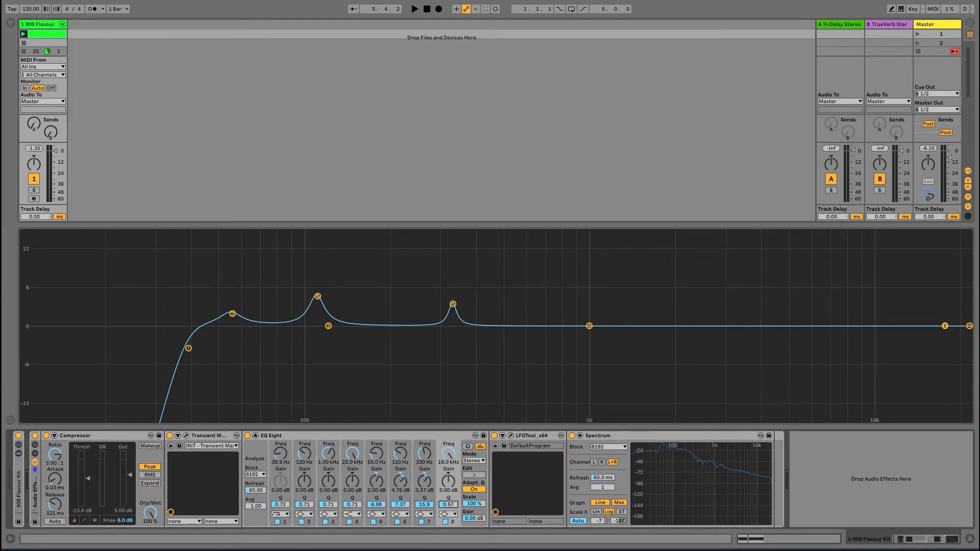
drag(941, 328, 767, 297)
drag(883, 293, 864, 314)
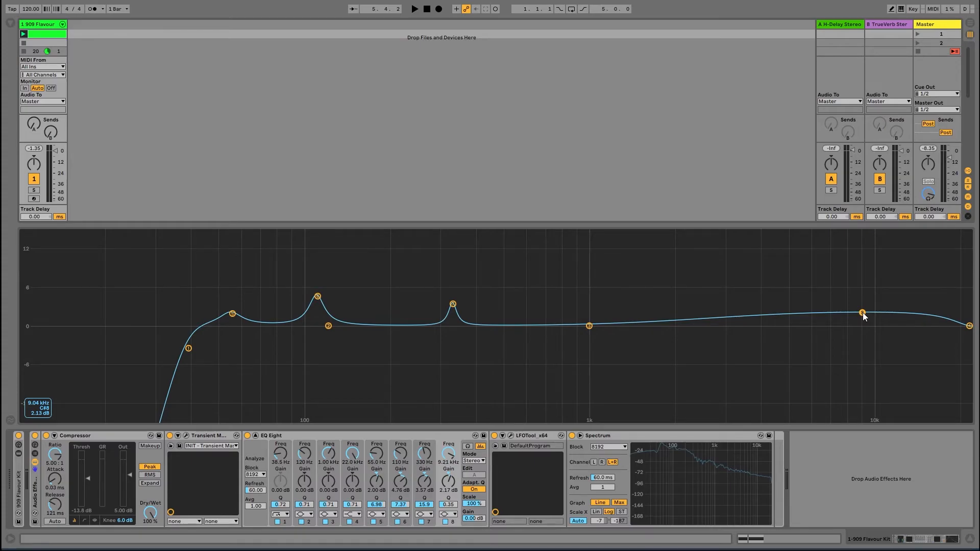
drag(863, 317, 871, 328)
Change band 8 to a high-cut filter, audition it at 12.8 kHz, then move it to 18.6 kHz with Q 0.74
click(449, 514)
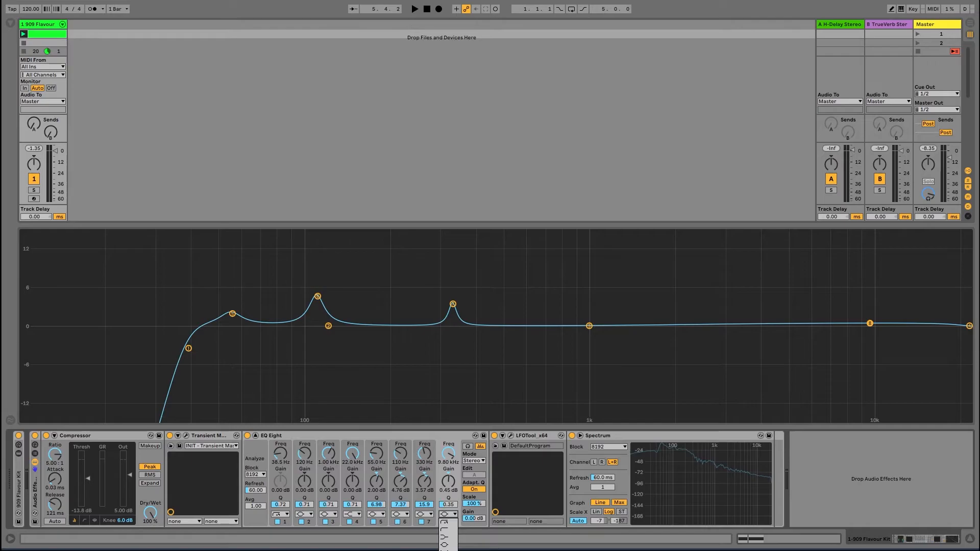
click(446, 550)
drag(870, 376, 903, 345)
key(space)
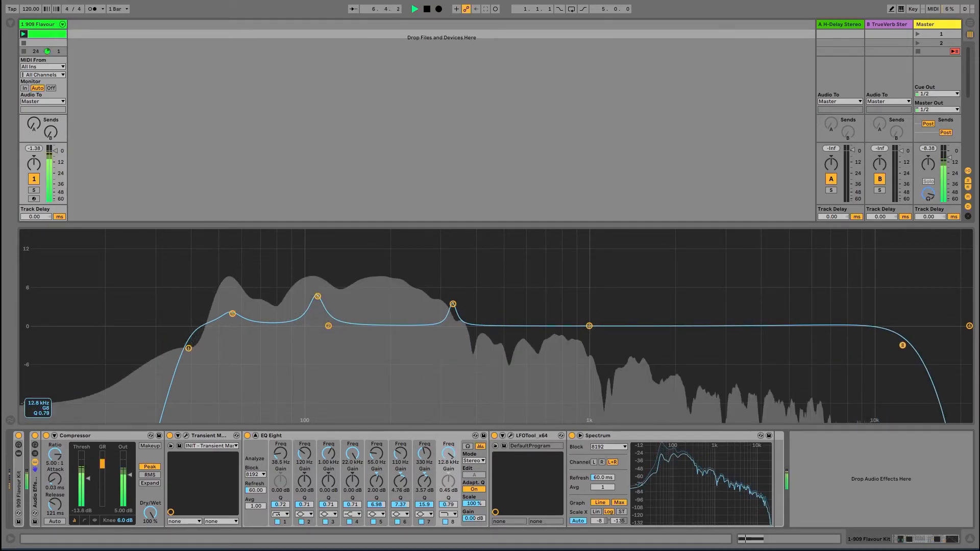
key(space)
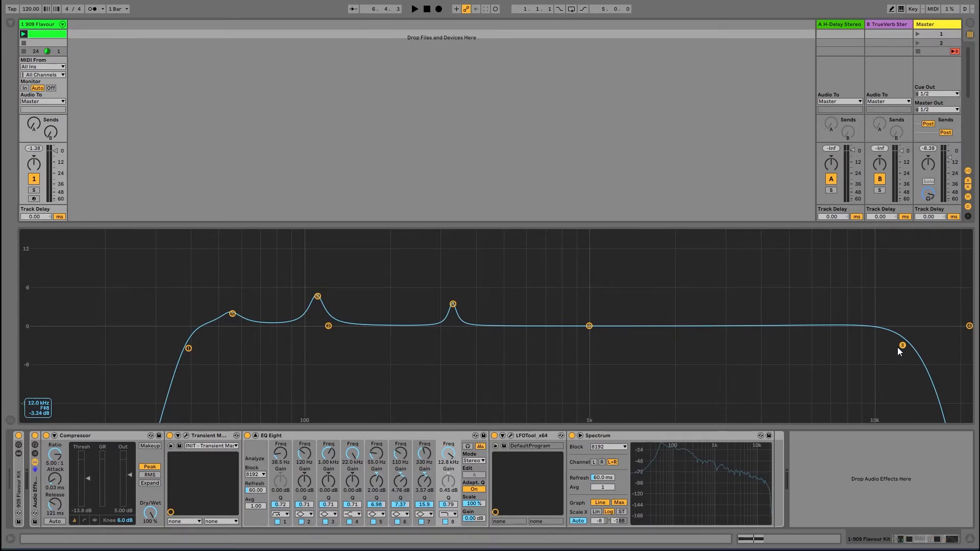
drag(904, 344, 949, 348)
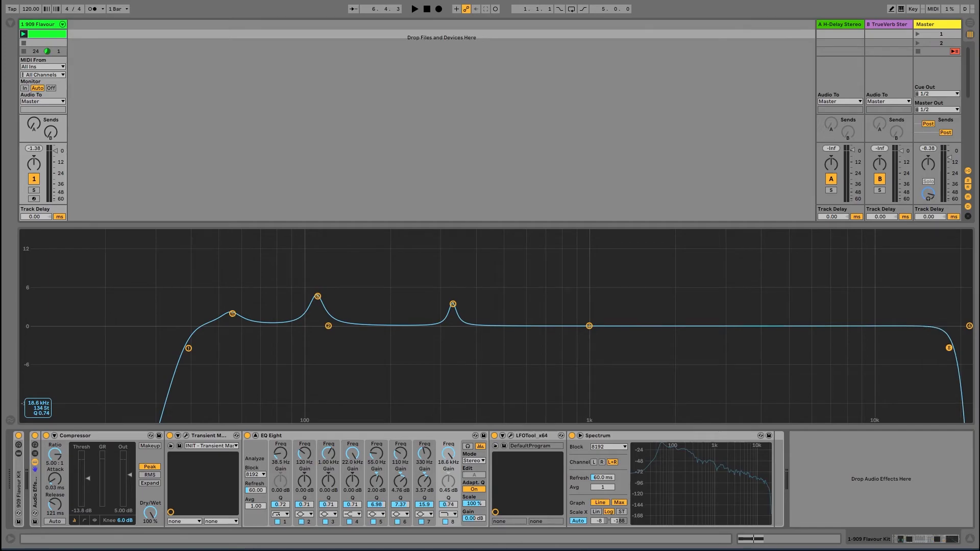
Change band 8 back to a bell at 16.0 kHz with 1.51 dB of gain and start playback
click(449, 515)
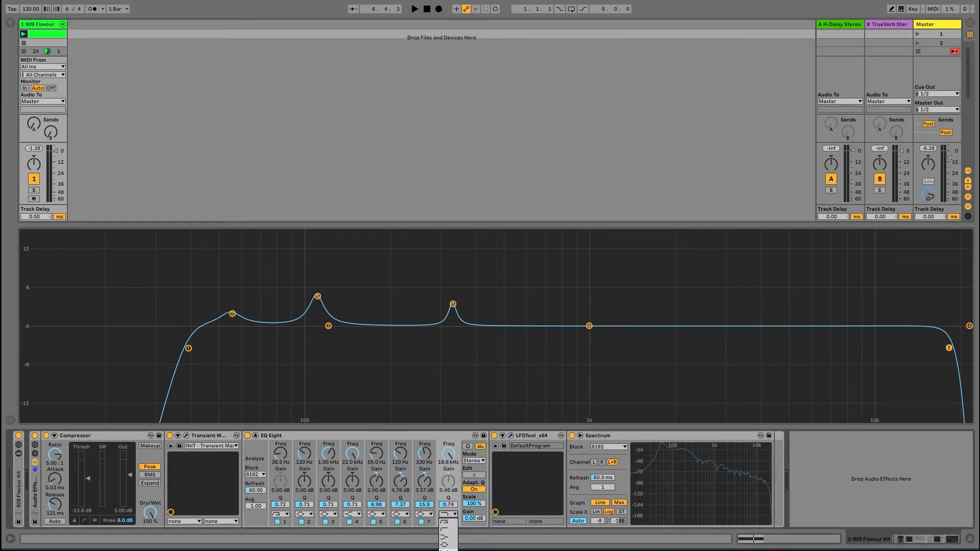
click(453, 546)
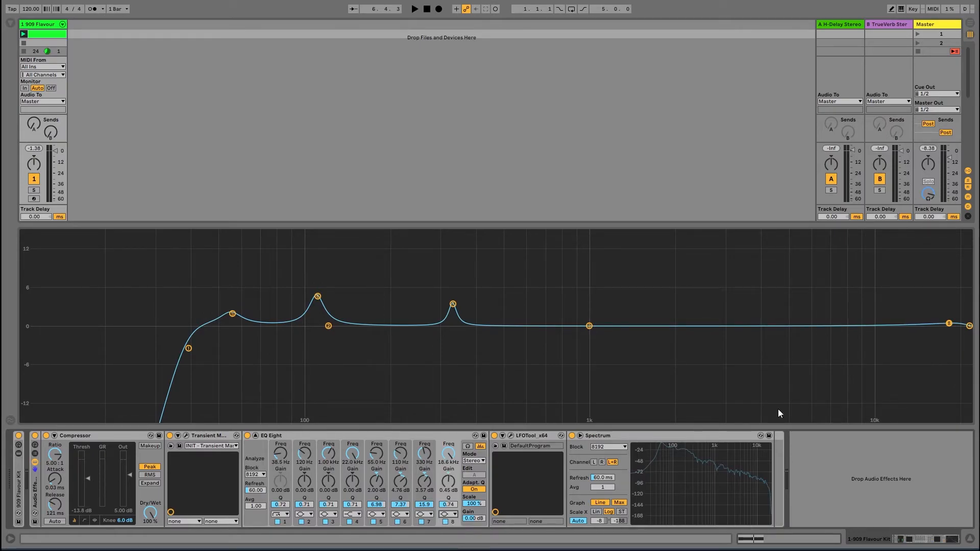
drag(951, 327, 920, 324)
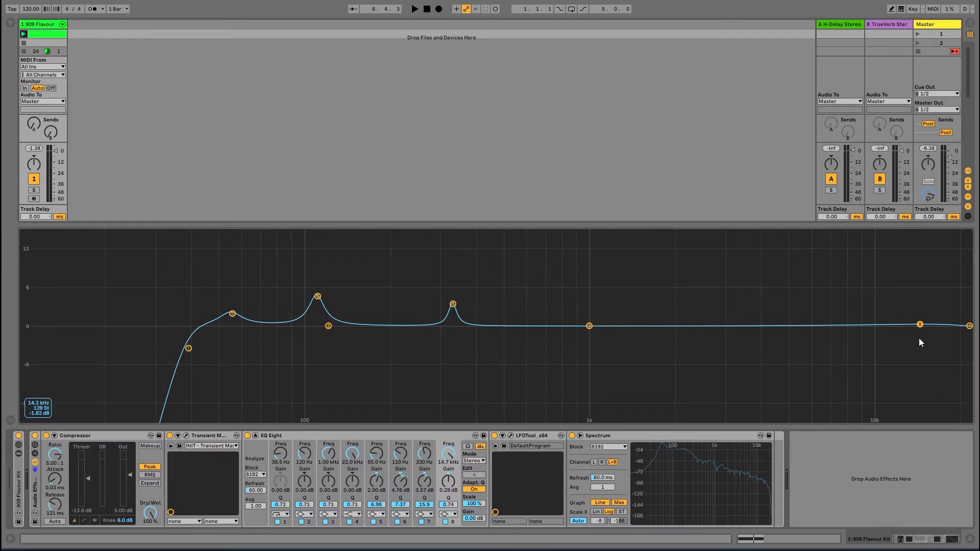
drag(920, 325, 930, 317)
key(space)
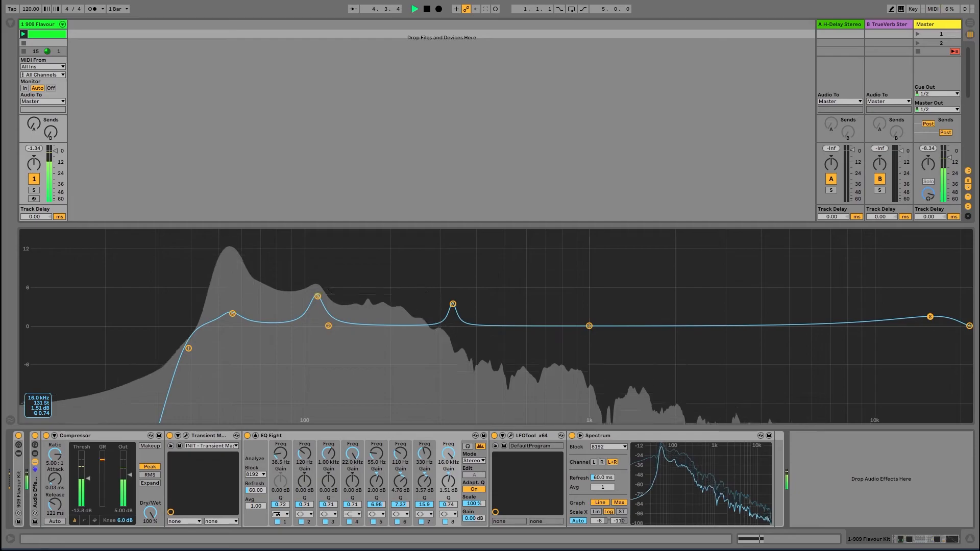
Set band 8 to 15.0 kHz, exaggerate its gain to 14.5 dB, then sweep it to 10.6 kHz at 15.0 dB
click(448, 462)
text(1500)
key(Return)
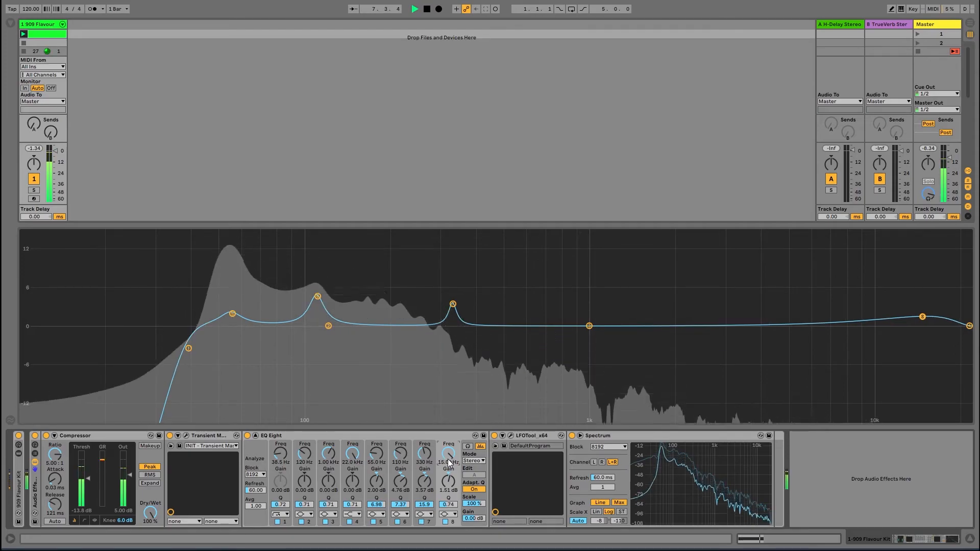
drag(448, 481, 448, 434)
mouse_move(449, 481)
mouse_down()
mouse_move(448, 511)
mouse_move(448, 462)
mouse_up()
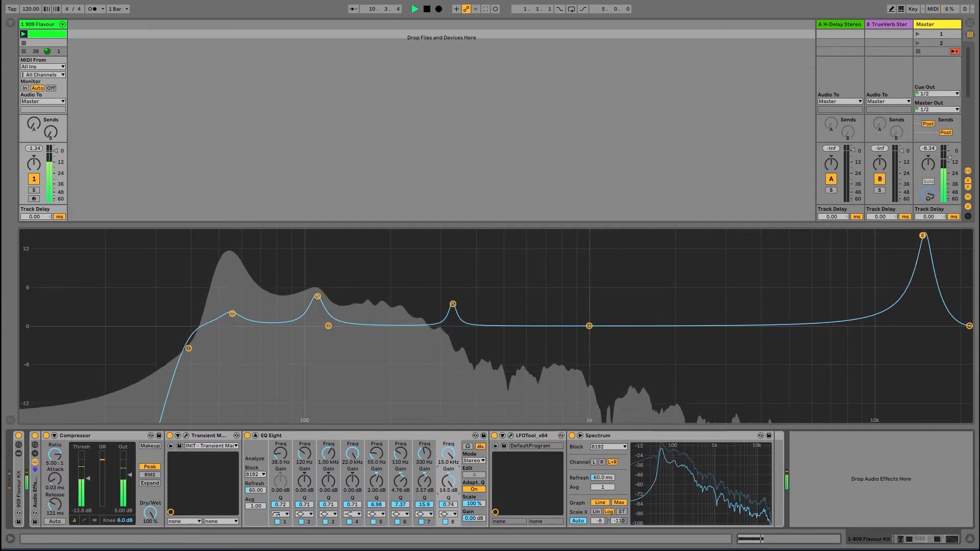
drag(923, 240, 879, 232)
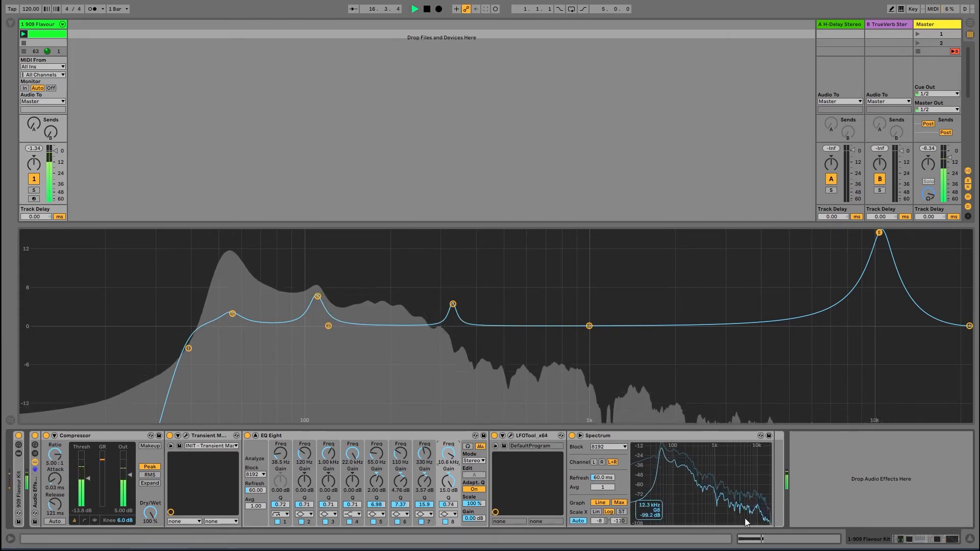
Reduce band 8's gain to 3.81 dB, set its frequency to 11.9 kHz and stop playback
drag(448, 481, 449, 510)
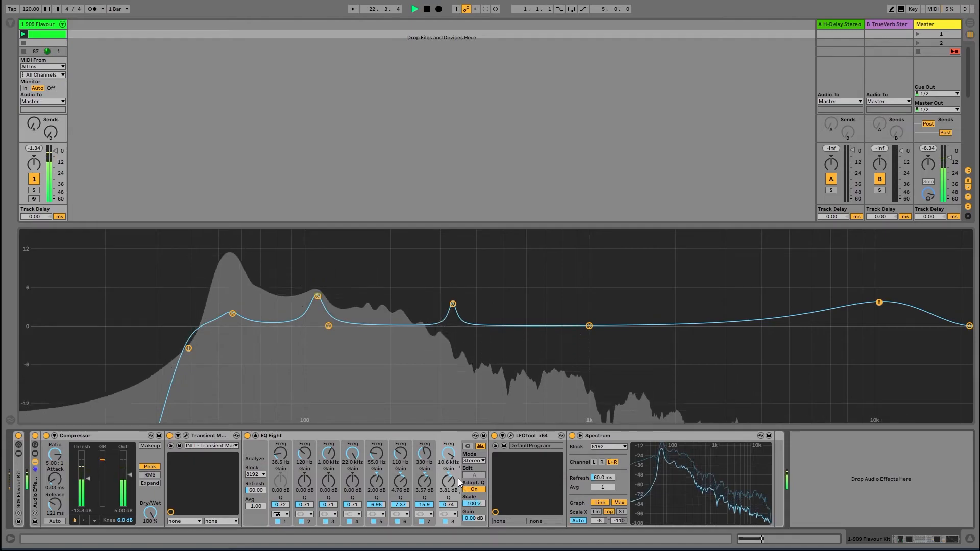
drag(451, 464, 451, 457)
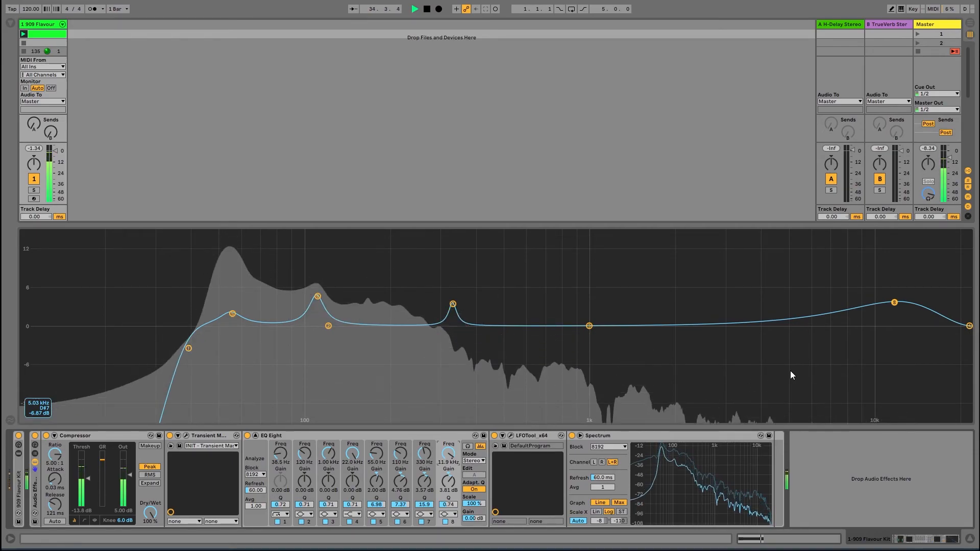
key(space)
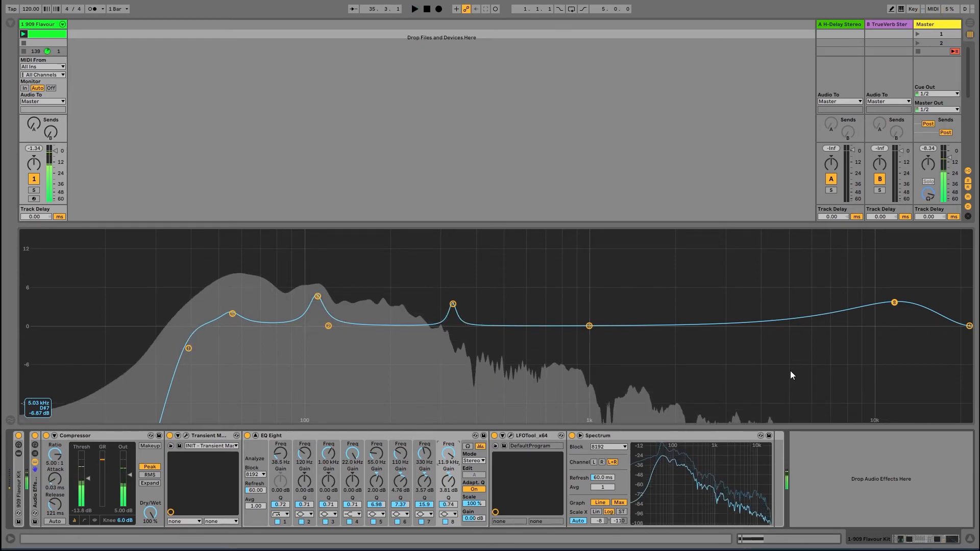